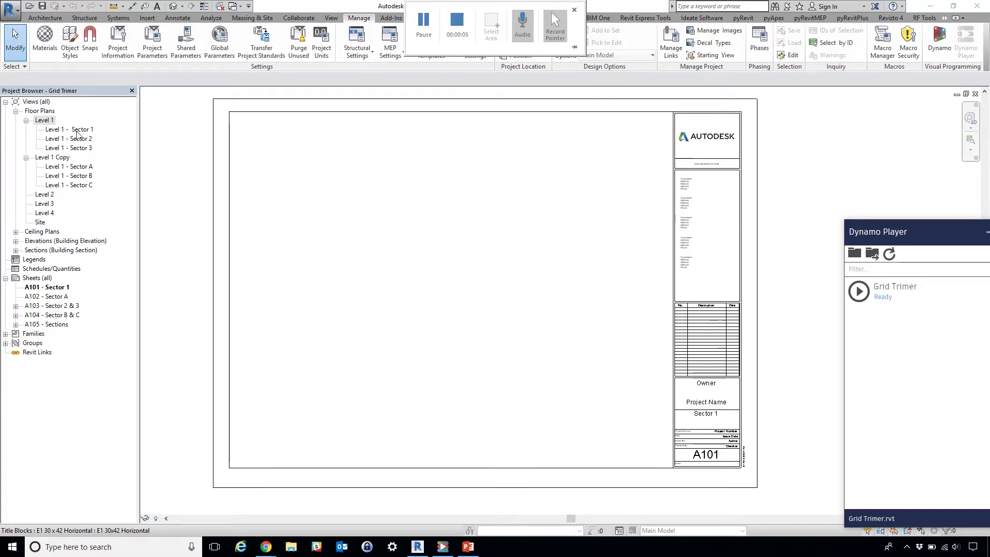
Place the Level 1 - Sector 1 view on sheet A101 and nudge it slightly left
{"action": "double_click", "coordinate": [45, 120]}
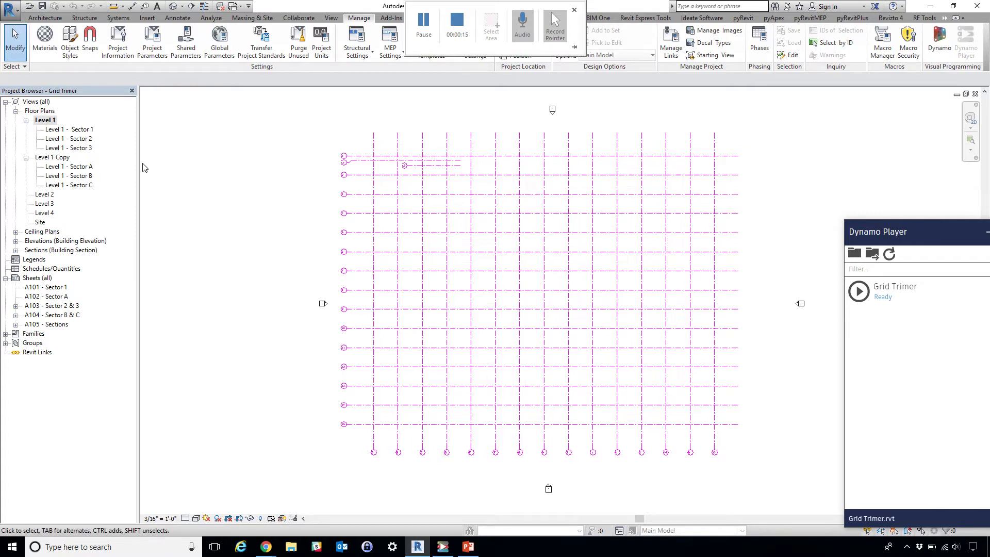
{"action": "key", "text": "ctrl+Tab"}
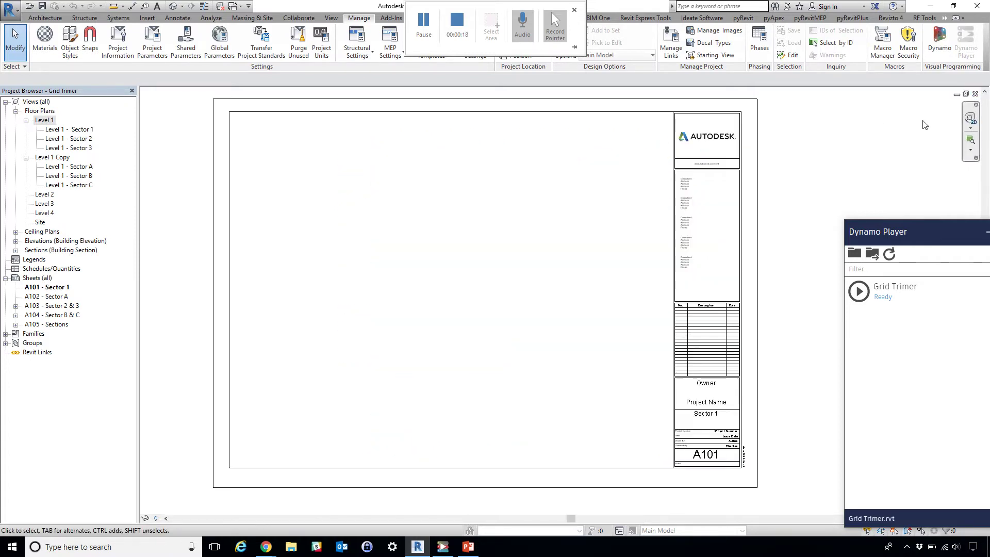
{"action": "left_click", "coordinate": [66, 132]}
{"action": "left_click_drag", "start_coordinate": [483, 315], "coordinate": [456, 304]}
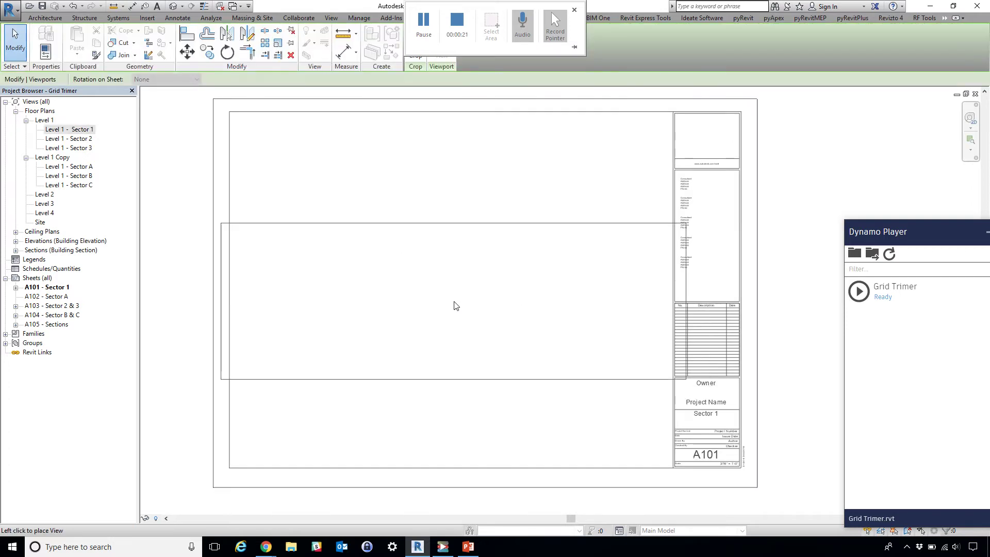
{"action": "left_click", "coordinate": [455, 305]}
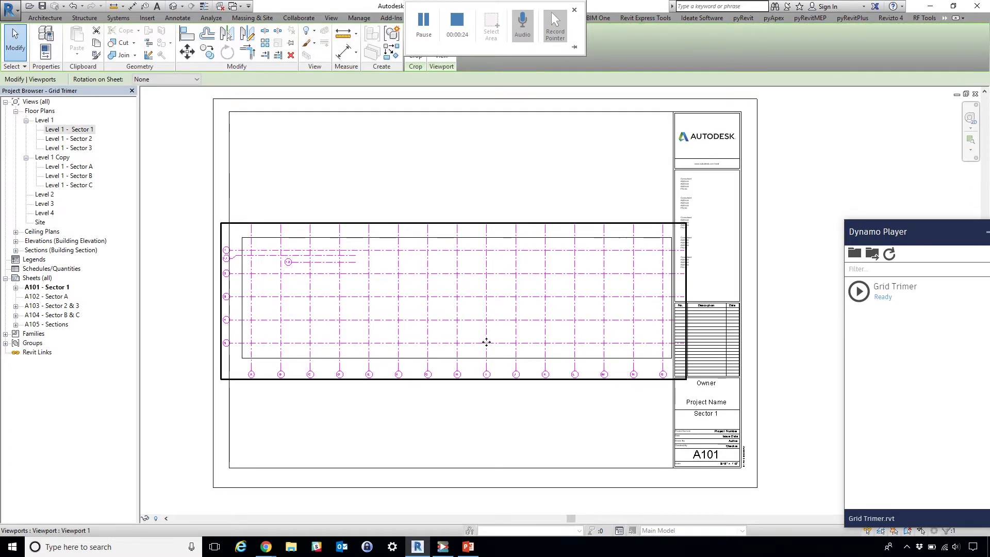
{"action": "key", "text": "Left"}
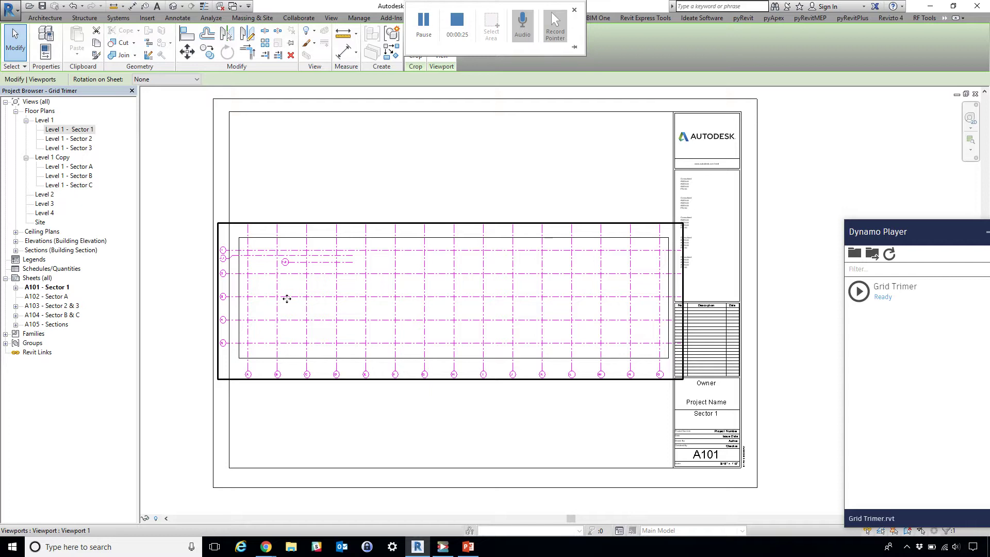
Deselect, then reselect the new Level 1 - Sector 1 viewport on A101
{"action": "left_click", "coordinate": [539, 417]}
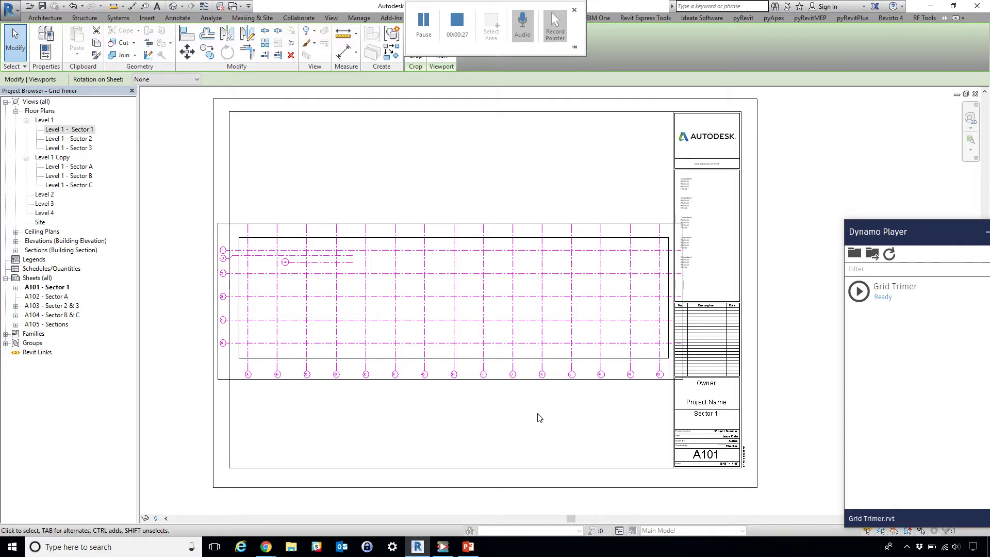
{"action": "scroll", "coordinate": [551, 431], "scroll_direction": "down", "scroll_amount": 1}
{"action": "left_click", "coordinate": [311, 364]}
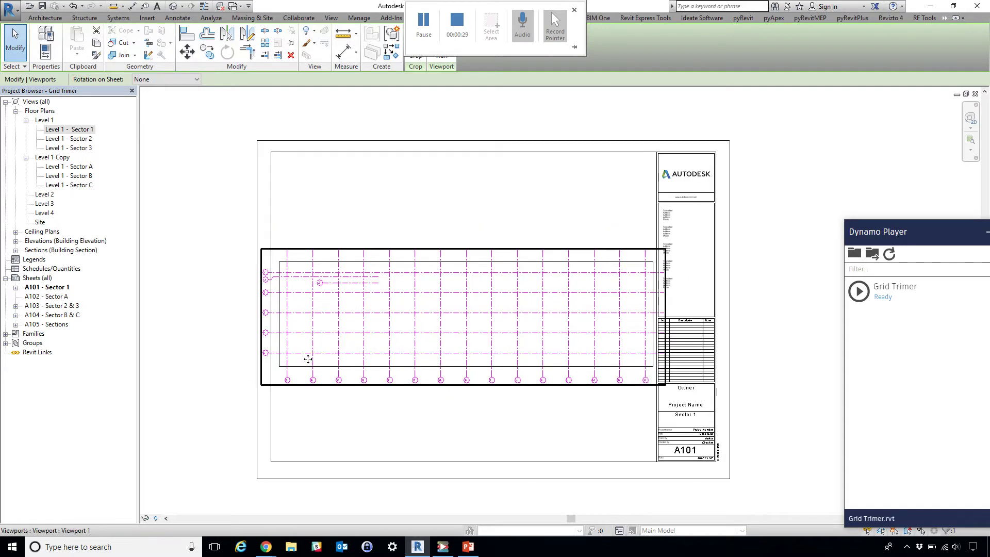
{"action": "scroll", "coordinate": [308, 359], "scroll_direction": "up", "scroll_amount": 2}
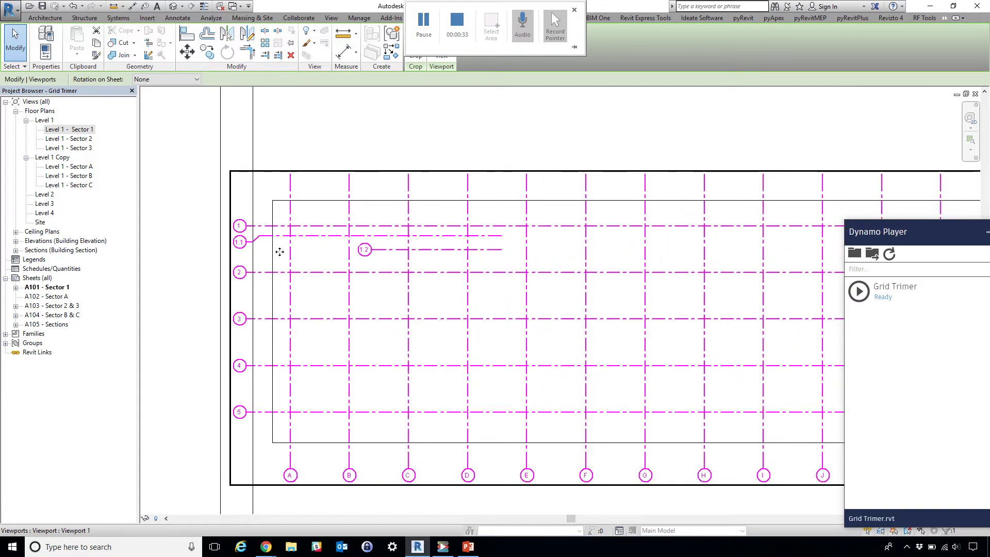
Inside the activated A101 viewport, pull grid 1's bubble end inward with its aligned grids
{"action": "scroll", "coordinate": [274, 222], "scroll_direction": "up", "scroll_amount": 3}
{"action": "double_click", "coordinate": [274, 221]}
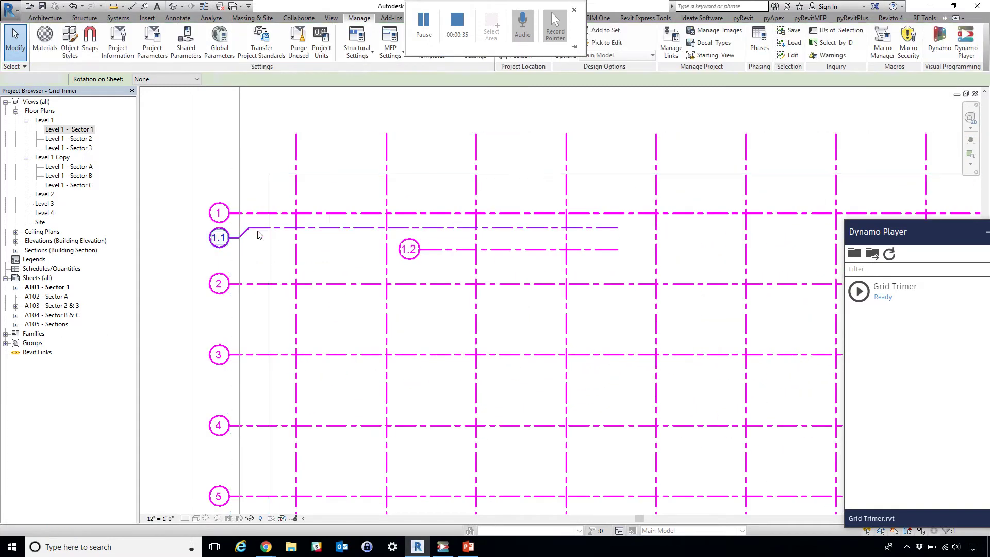
{"action": "left_click", "coordinate": [235, 213]}
{"action": "scroll", "coordinate": [231, 219], "scroll_direction": "up", "scroll_amount": 1}
{"action": "left_click_drag", "start_coordinate": [230, 219], "coordinate": [277, 220]}
{"action": "scroll", "coordinate": [176, 220], "scroll_direction": "down", "scroll_amount": 4}
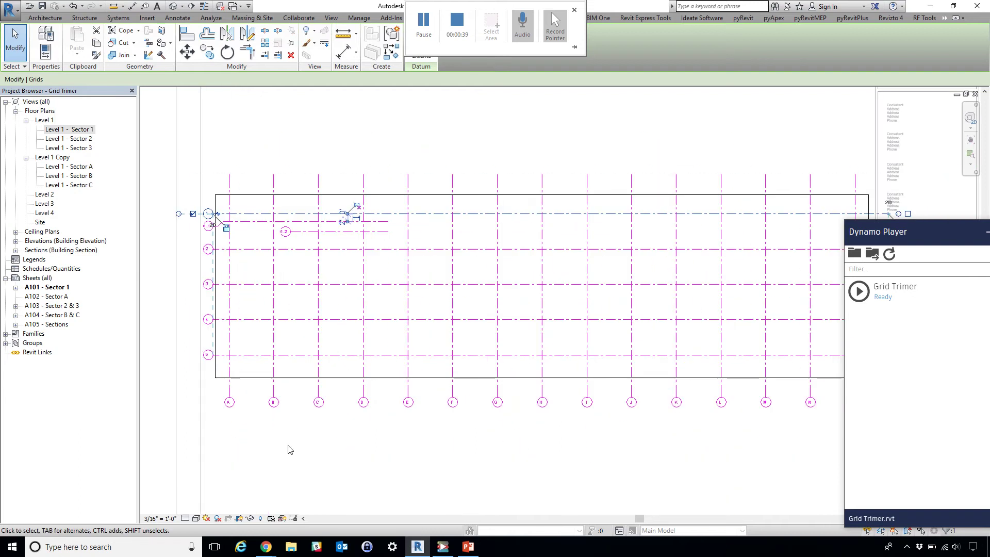
{"action": "double_click", "coordinate": [267, 442]}
Reactivate the viewport, select a right-side horizontal grid, then return to the sheet
{"action": "double_click", "coordinate": [636, 336]}
{"action": "scroll", "coordinate": [650, 289], "scroll_direction": "up", "scroll_amount": 5}
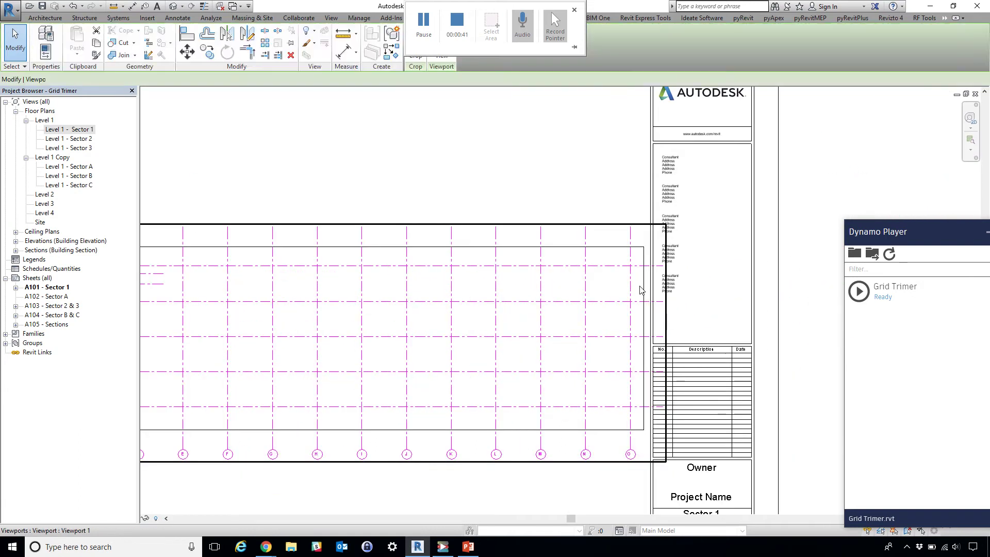
{"action": "left_click", "coordinate": [655, 269]}
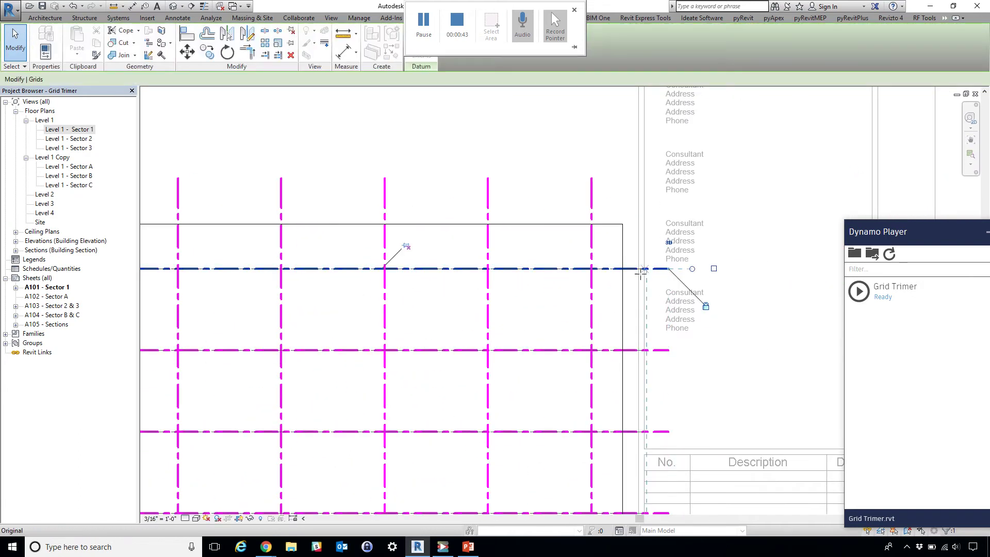
{"action": "scroll", "coordinate": [618, 293], "scroll_direction": "down", "scroll_amount": 2}
{"action": "scroll", "coordinate": [619, 293], "scroll_direction": "down", "scroll_amount": 2}
{"action": "double_click", "coordinate": [582, 217]}
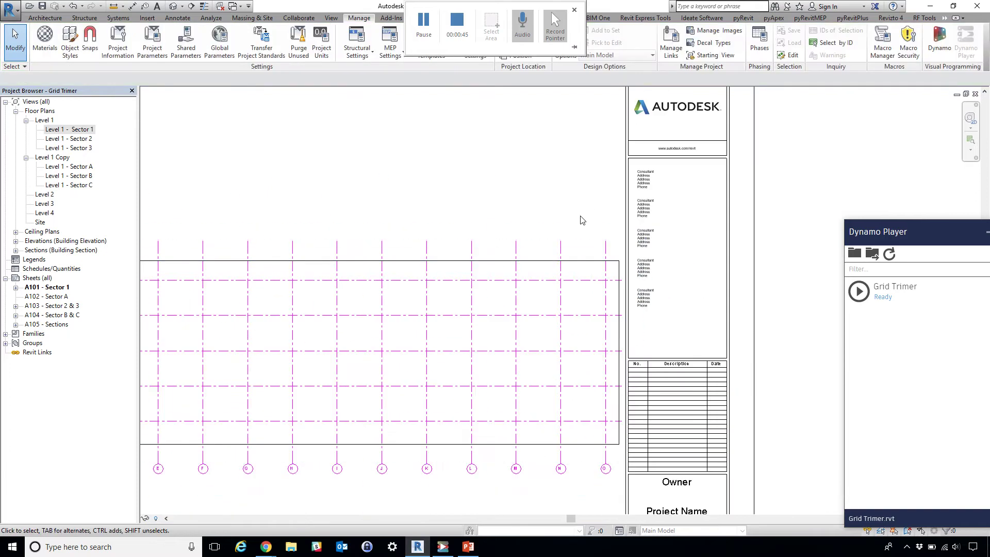
{"action": "scroll", "coordinate": [621, 206], "scroll_direction": "down", "scroll_amount": 3}
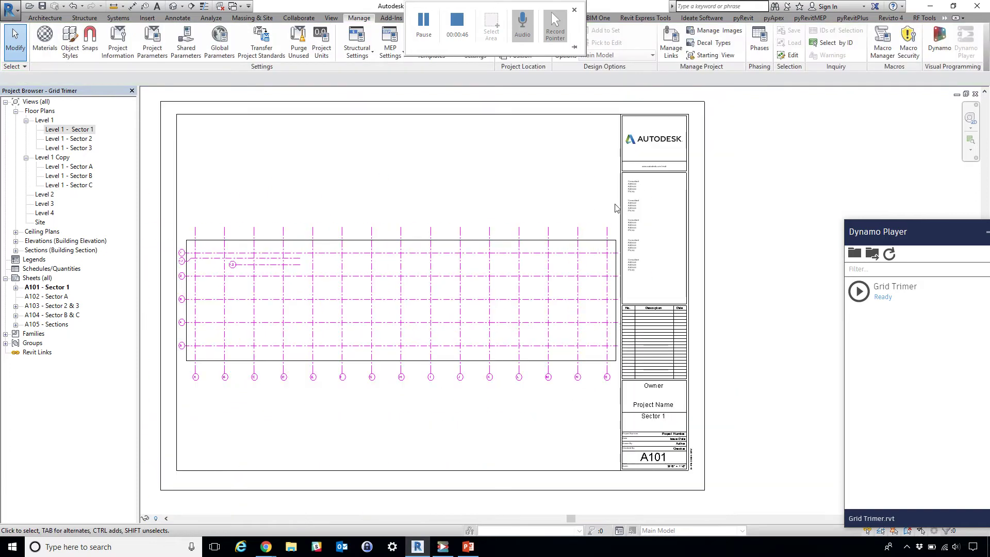
Open sheet A102 - Sector A and place the Level 1 - Sector A view on it
{"action": "double_click", "coordinate": [60, 300]}
{"action": "left_click", "coordinate": [78, 170]}
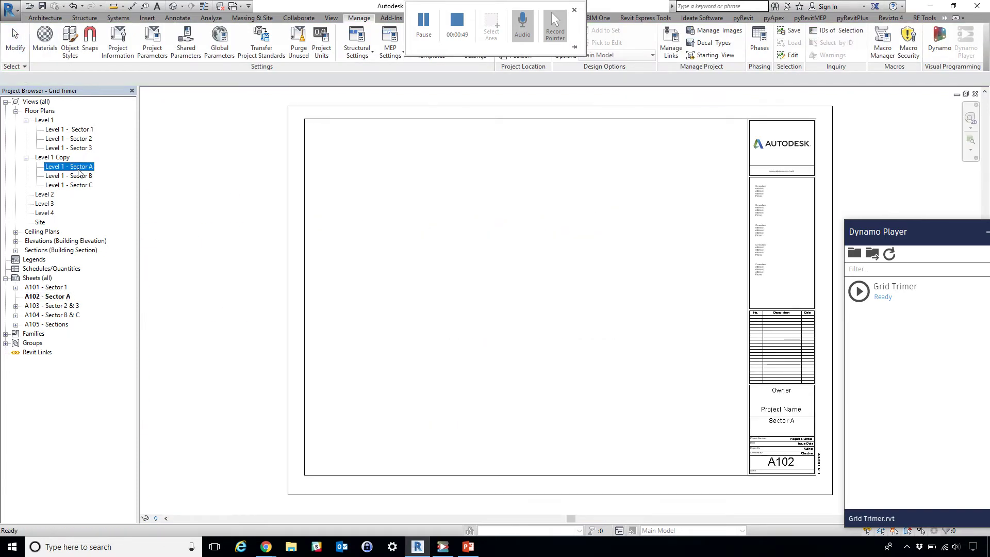
{"action": "left_click_drag", "start_coordinate": [531, 306], "coordinate": [548, 303]}
{"action": "left_click", "coordinate": [549, 304]}
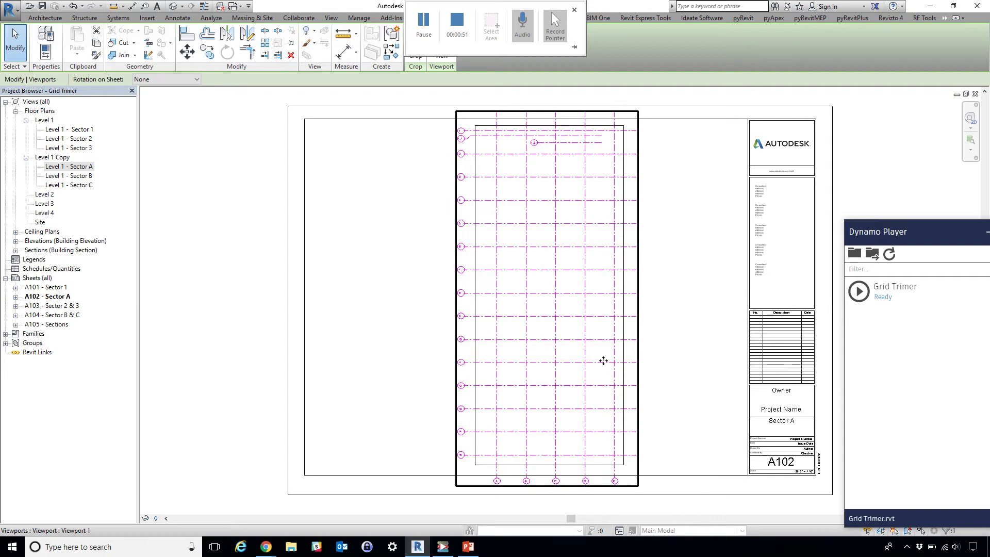
{"action": "left_click", "coordinate": [691, 341]}
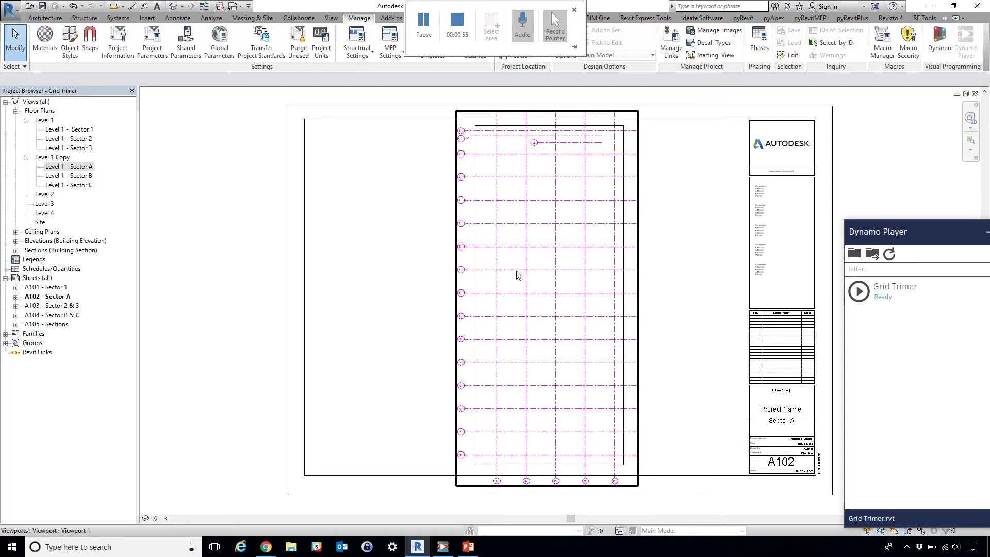
Zoom around and select the A102 viewport to inspect its untrimmed grid lines
{"action": "scroll", "coordinate": [494, 127], "scroll_direction": "up", "scroll_amount": 3}
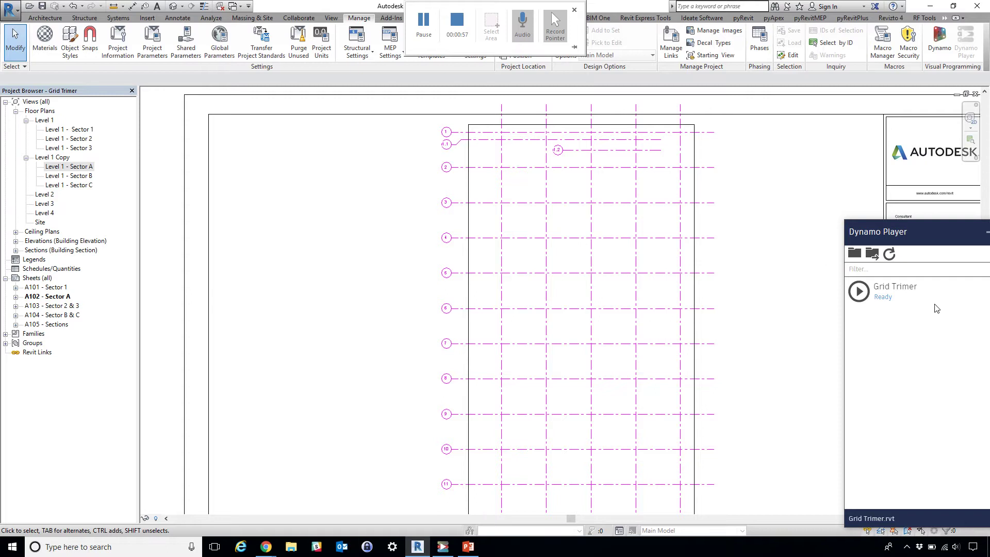
{"action": "scroll", "coordinate": [452, 133], "scroll_direction": "up", "scroll_amount": 2}
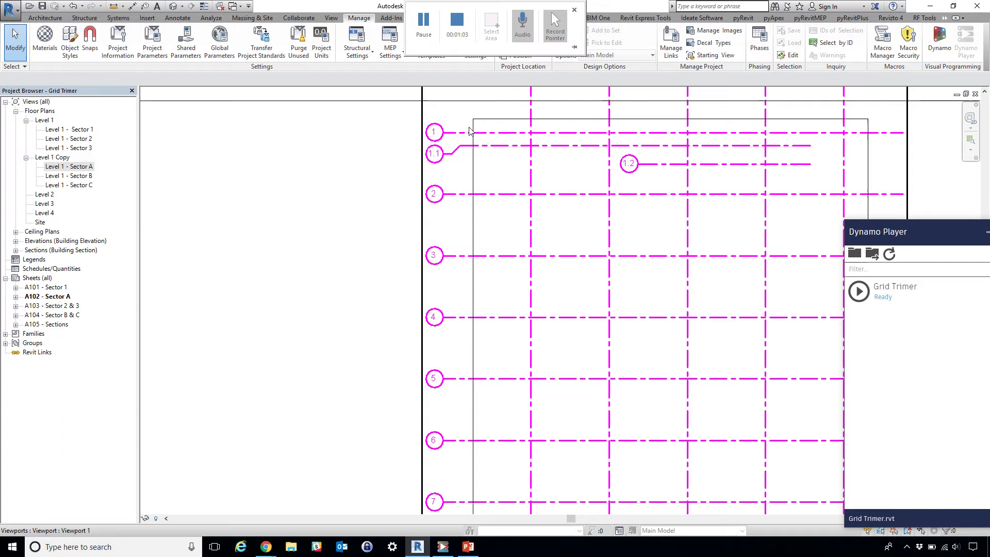
{"action": "scroll", "coordinate": [371, 188], "scroll_direction": "down", "scroll_amount": 4}
{"action": "left_click", "coordinate": [458, 266]}
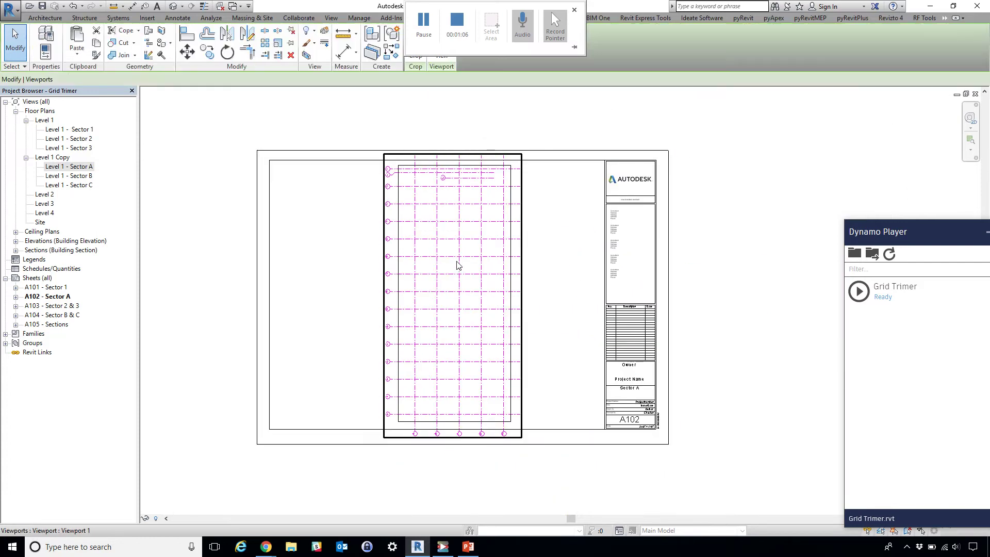
{"action": "left_click", "coordinate": [343, 314]}
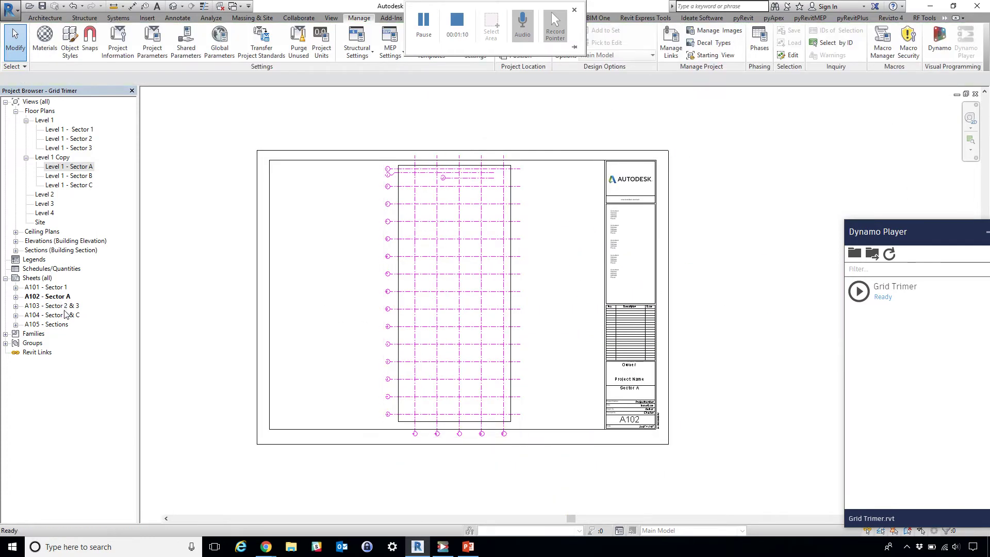
Select sheet A102 - Sector A and run Grid Trimer, rerunning it after the first attempt errors
{"action": "left_click", "coordinate": [42, 296]}
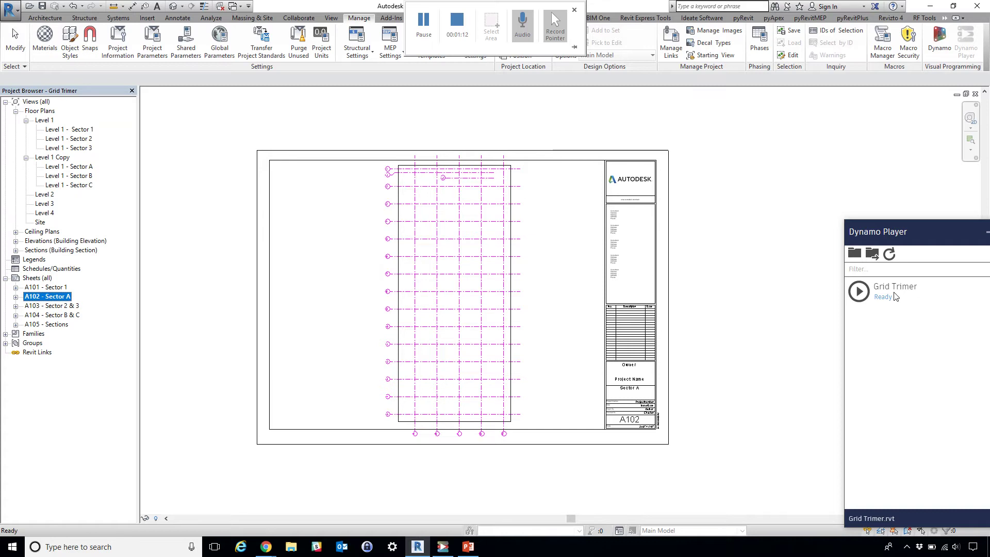
{"action": "left_click", "coordinate": [859, 293]}
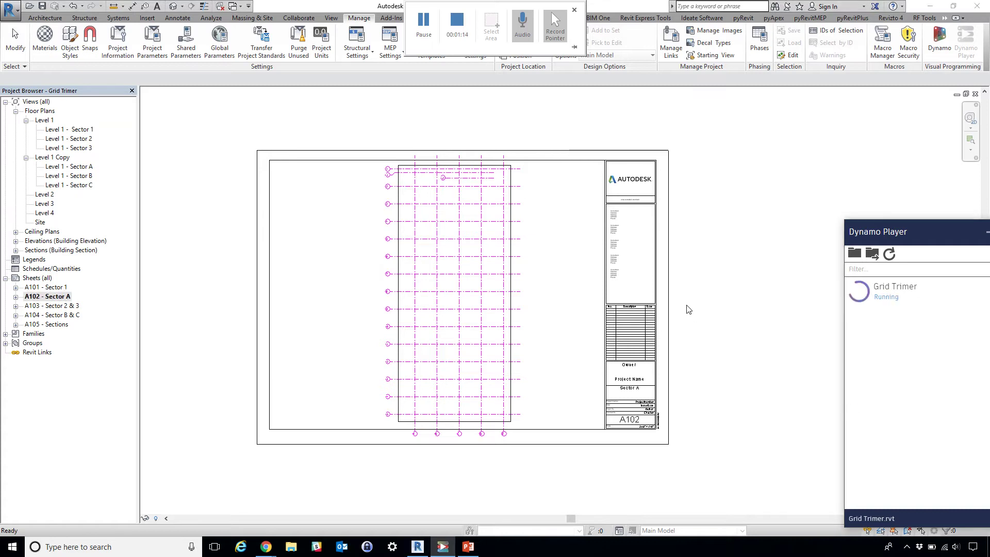
{"action": "left_click", "coordinate": [53, 296]}
{"action": "left_click", "coordinate": [57, 315]}
{"action": "left_click", "coordinate": [59, 298]}
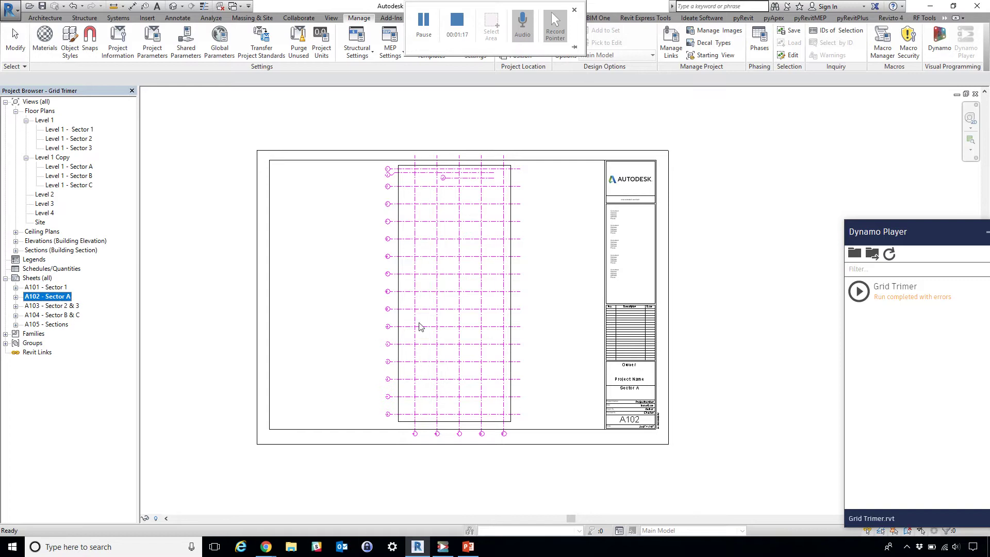
{"action": "left_click", "coordinate": [860, 292]}
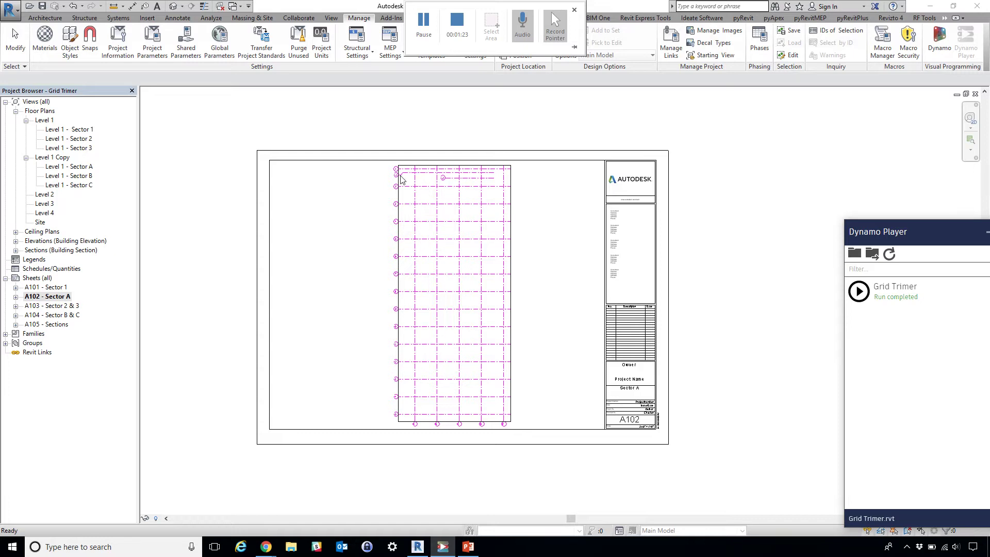
{"action": "scroll", "coordinate": [401, 179], "scroll_direction": "up", "scroll_amount": 4}
{"action": "scroll", "coordinate": [387, 176], "scroll_direction": "down", "scroll_amount": 4}
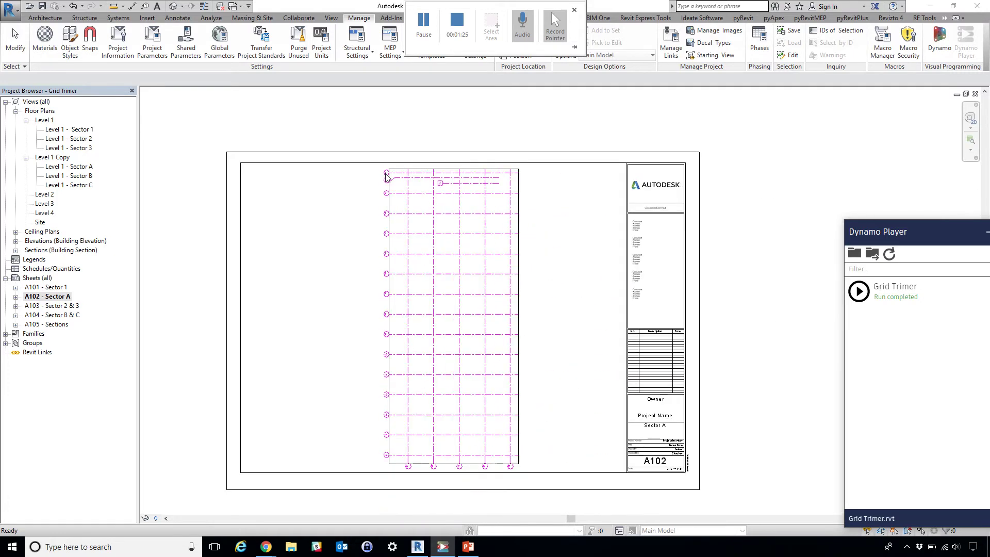
{"action": "scroll", "coordinate": [387, 464], "scroll_direction": "up", "scroll_amount": 3}
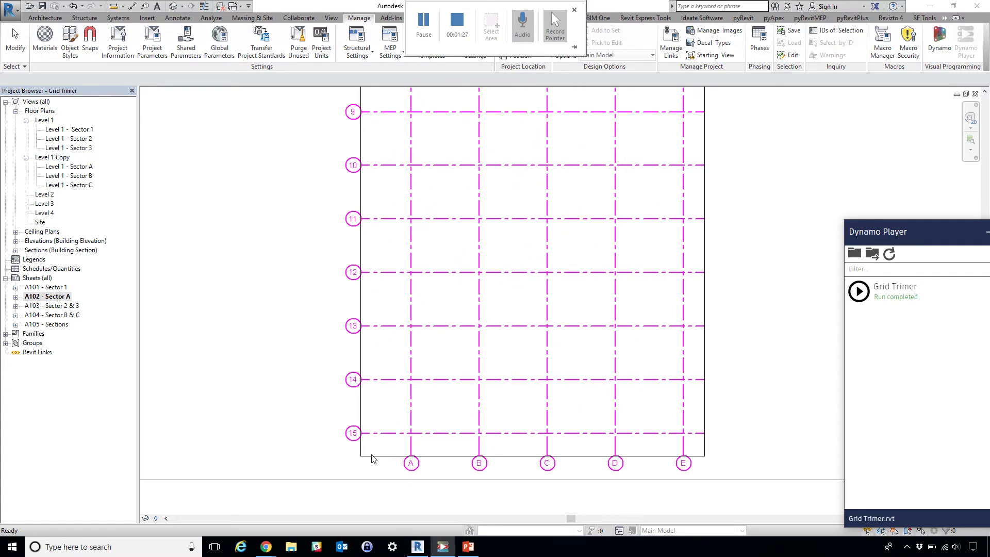
{"action": "scroll", "coordinate": [413, 459], "scroll_direction": "down", "scroll_amount": 2}
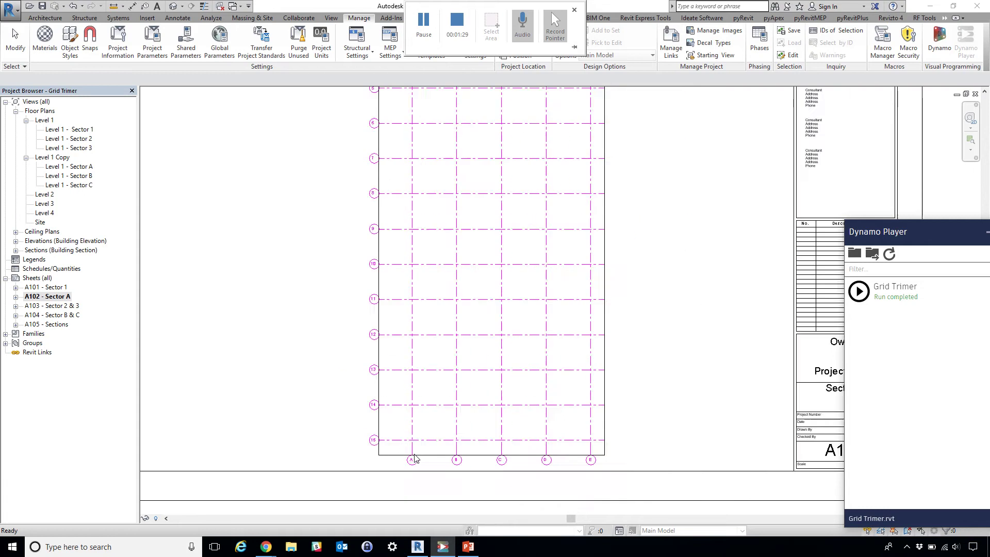
{"action": "scroll", "coordinate": [415, 458], "scroll_direction": "down", "scroll_amount": 1}
{"action": "scroll", "coordinate": [418, 459], "scroll_direction": "down", "scroll_amount": 1}
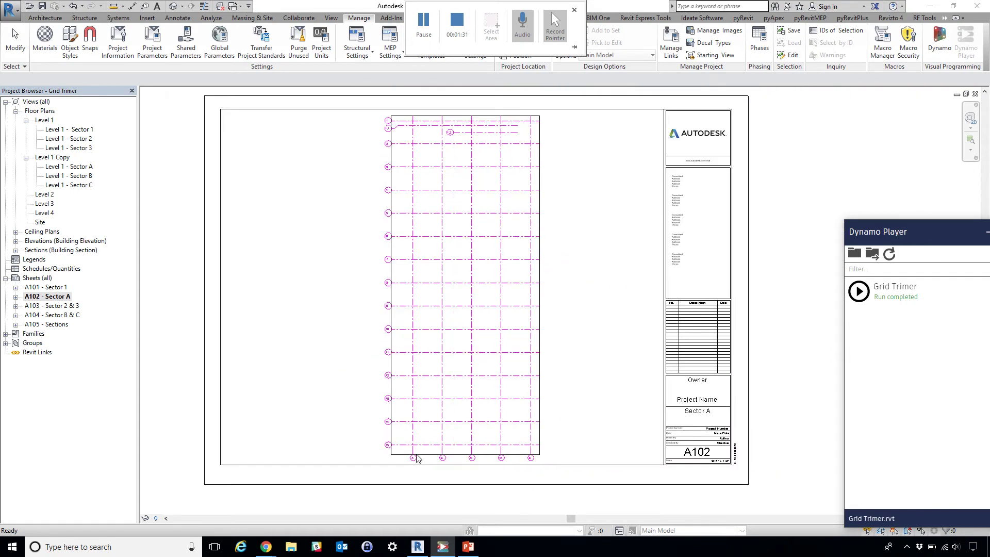
{"action": "left_click", "coordinate": [395, 128]}
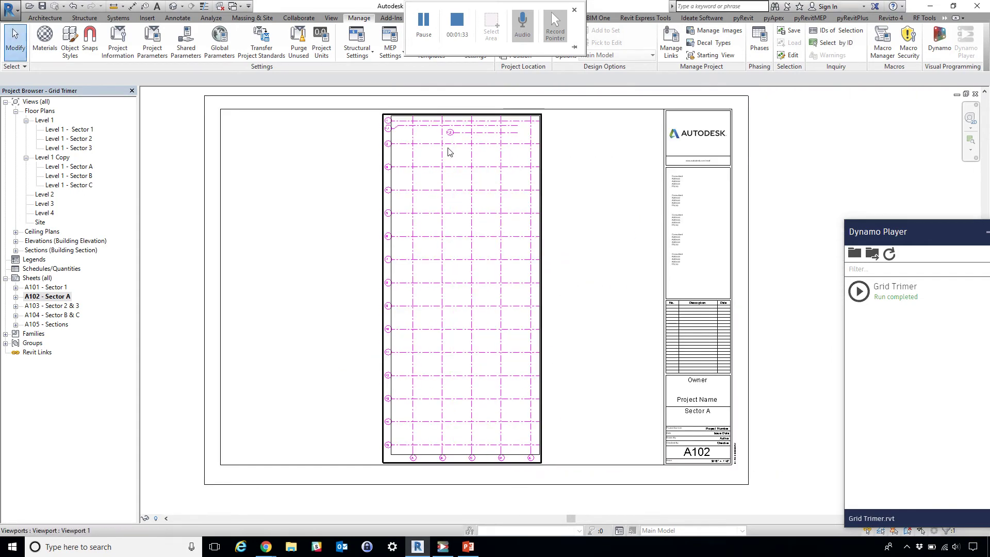
{"action": "scroll", "coordinate": [395, 128], "scroll_direction": "up", "scroll_amount": 3}
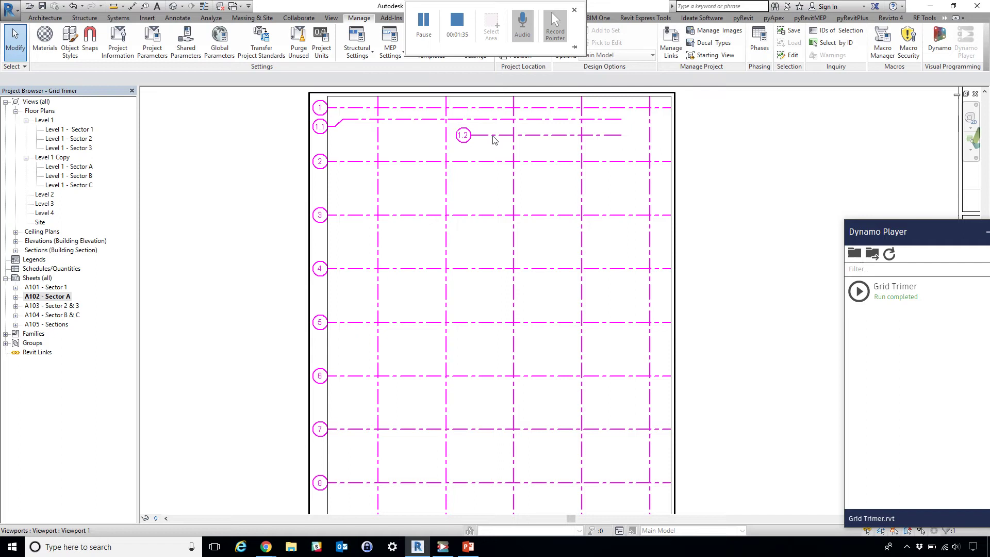
{"action": "left_click", "coordinate": [491, 139]}
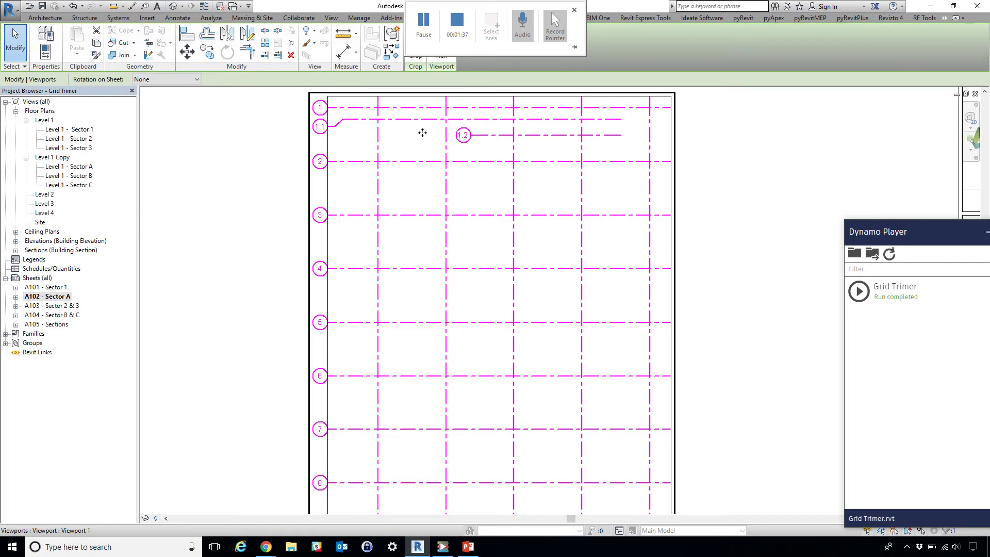
{"action": "scroll", "coordinate": [563, 155], "scroll_direction": "down", "scroll_amount": 1}
{"action": "left_click", "coordinate": [181, 310]}
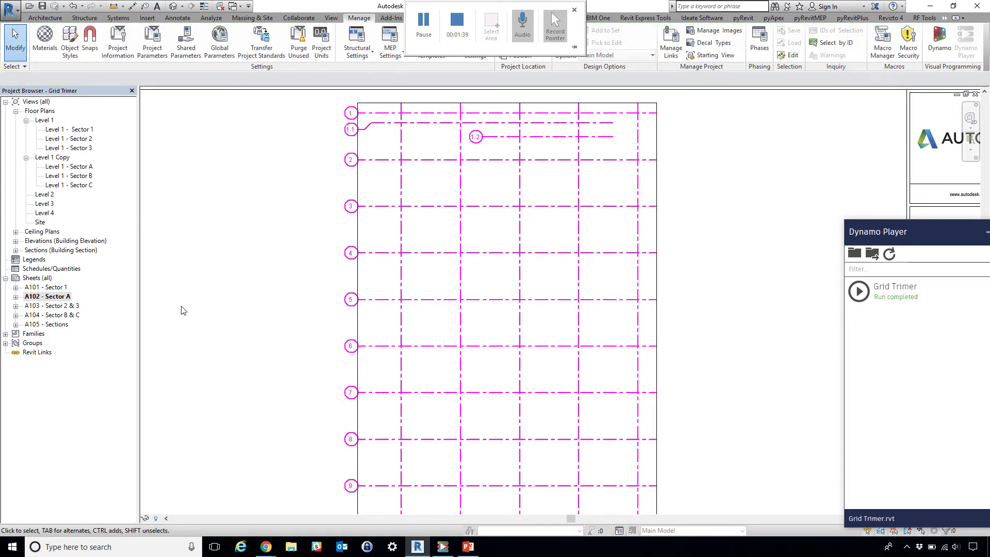
Open sheet A101 - Sector 1, select it and run Grid Trimmer, which reports errors
{"action": "double_click", "coordinate": [46, 287]}
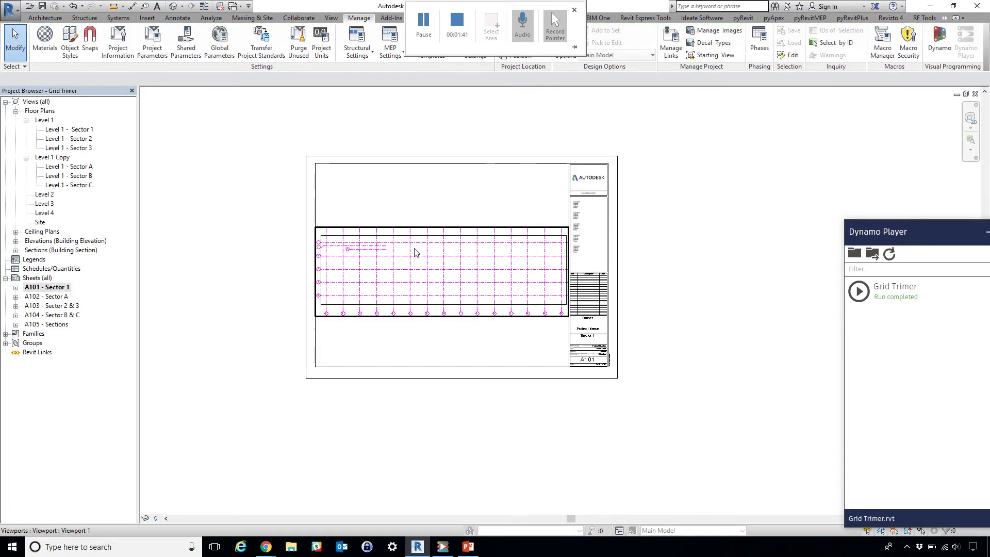
{"action": "left_click", "coordinate": [62, 314]}
{"action": "left_click", "coordinate": [57, 288]}
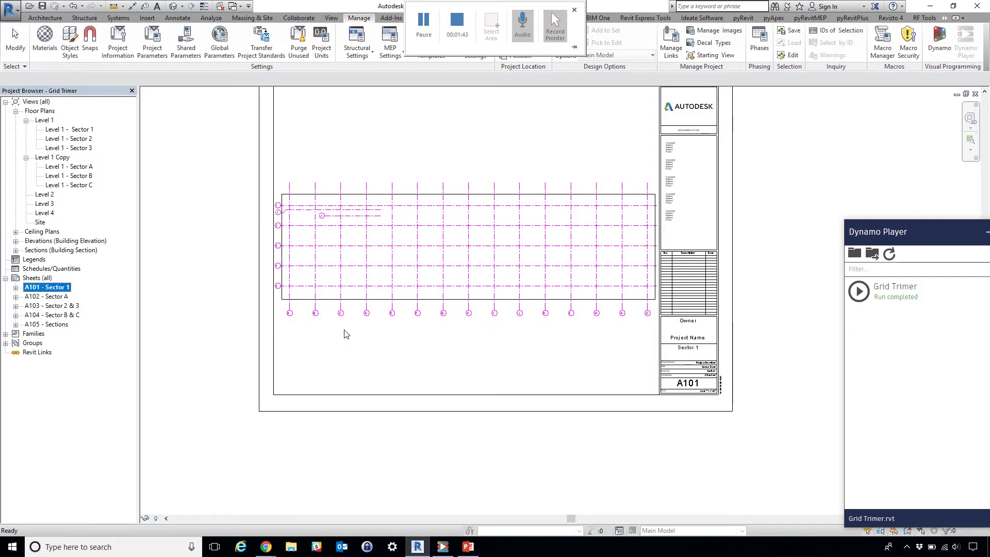
{"action": "left_click", "coordinate": [859, 291]}
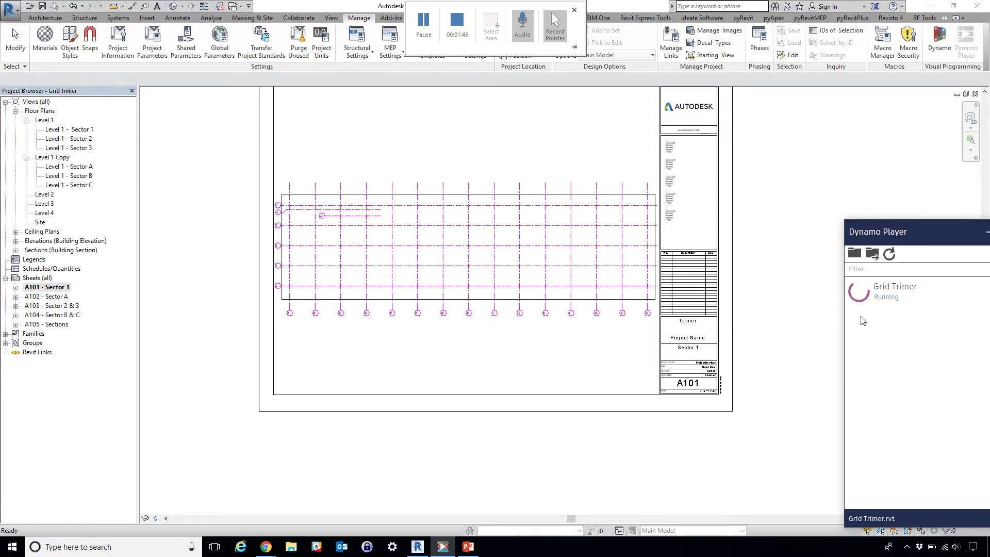
{"action": "left_click", "coordinate": [47, 297]}
{"action": "left_click", "coordinate": [57, 288]}
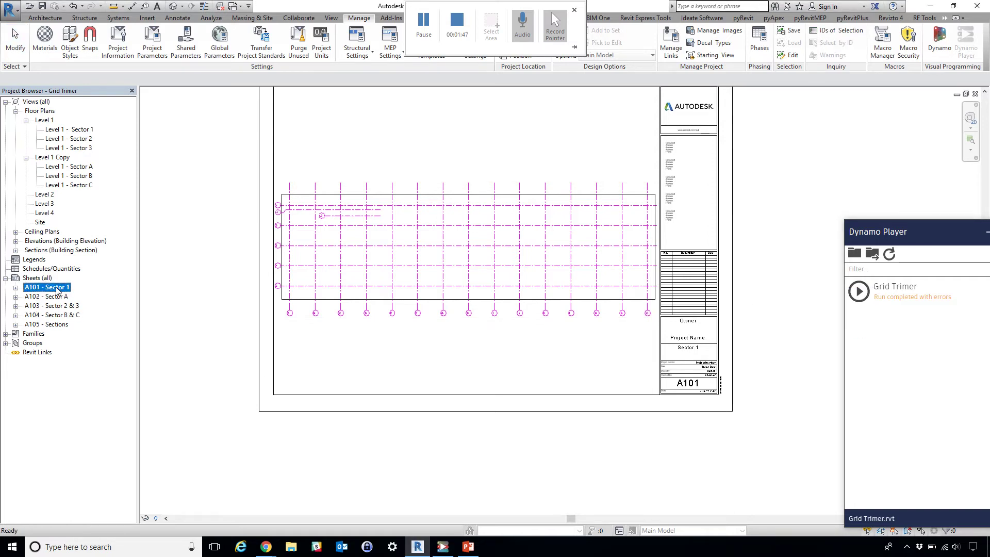
Rerun Grid Trimmer on A101 - Sector 1, zoom to check the trim, and reposition Dynamo Player
{"action": "left_click", "coordinate": [852, 299]}
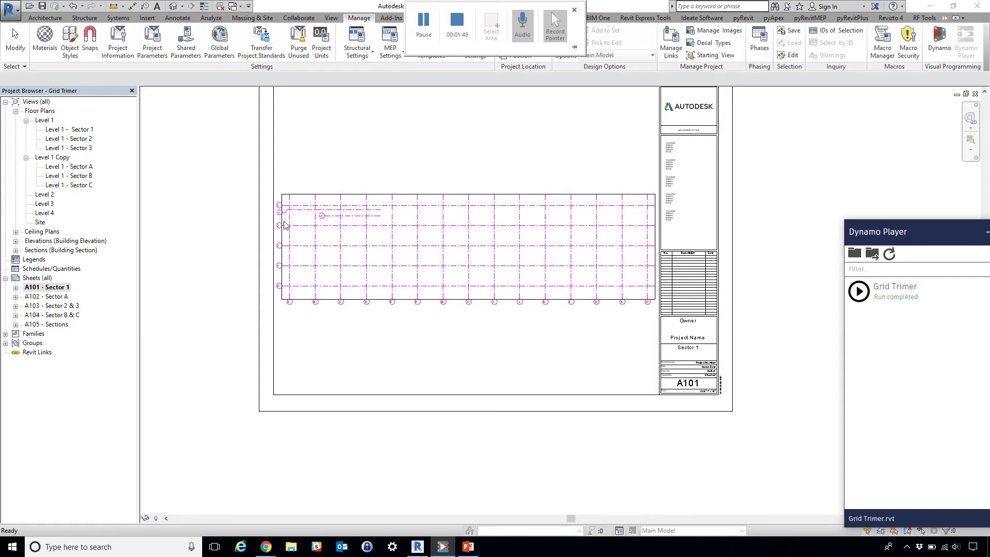
{"action": "scroll", "coordinate": [298, 287], "scroll_direction": "up", "scroll_amount": 3}
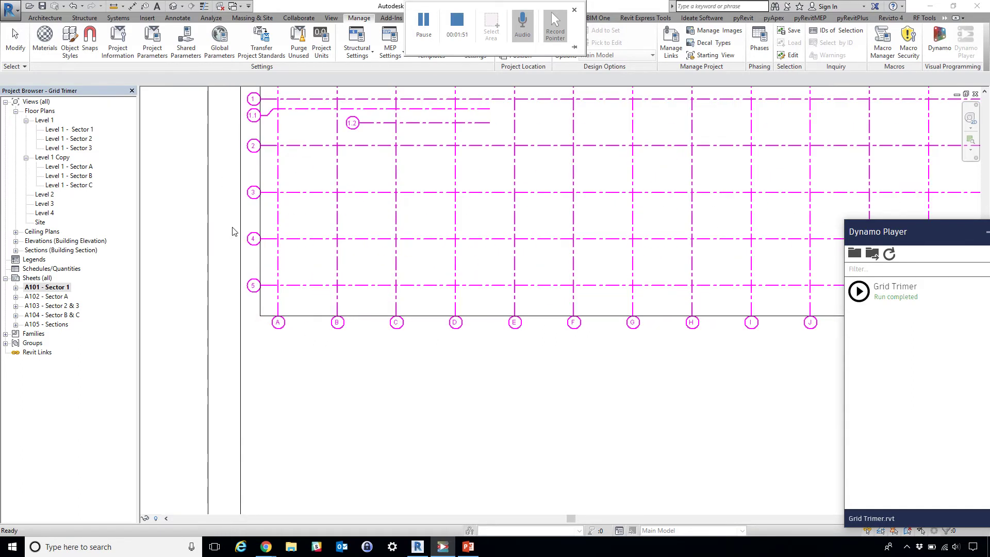
{"action": "scroll", "coordinate": [184, 224], "scroll_direction": "down", "scroll_amount": 2}
{"action": "scroll", "coordinate": [232, 220], "scroll_direction": "down", "scroll_amount": 1}
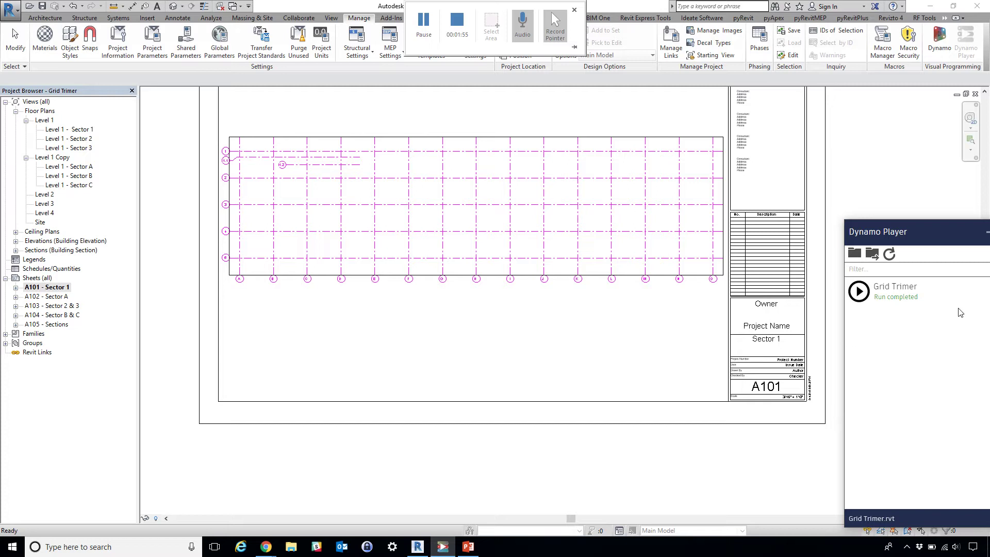
{"action": "left_click_drag", "start_coordinate": [906, 233], "coordinate": [829, 227]}
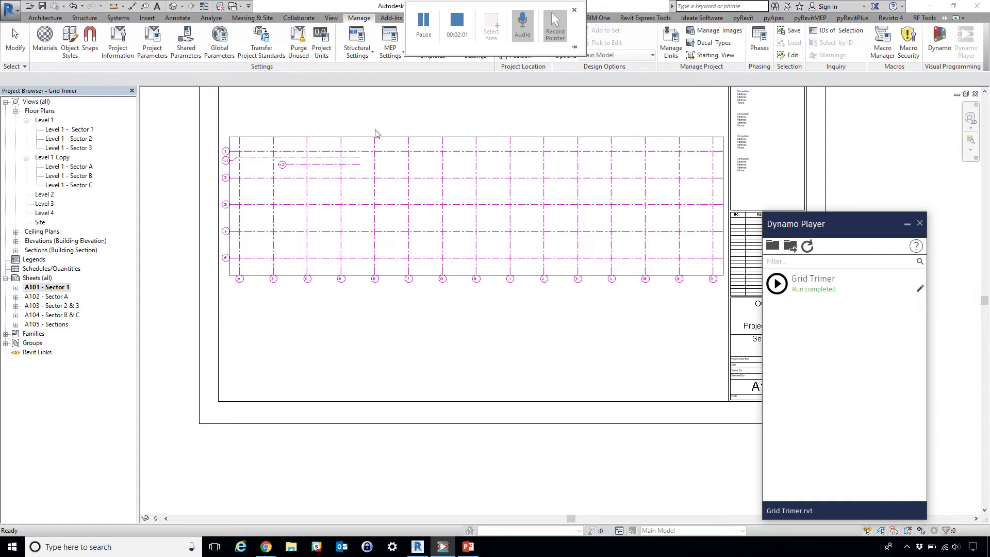
Open sheet A103 - Sector 2 & 3, zoom to review it, and move Dynamo Player aside
{"action": "double_click", "coordinate": [56, 306]}
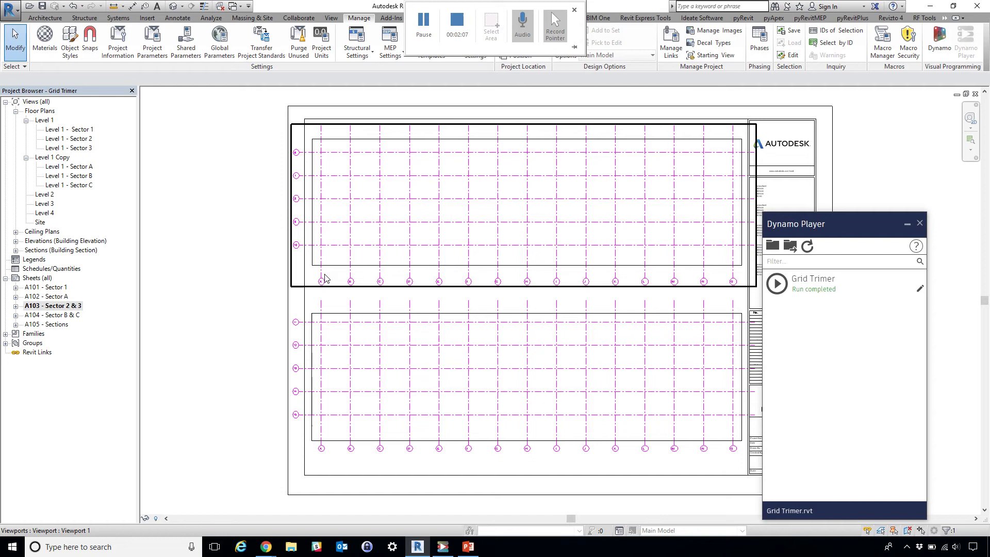
{"action": "scroll", "coordinate": [310, 271], "scroll_direction": "up", "scroll_amount": 2}
{"action": "scroll", "coordinate": [309, 268], "scroll_direction": "up", "scroll_amount": 3}
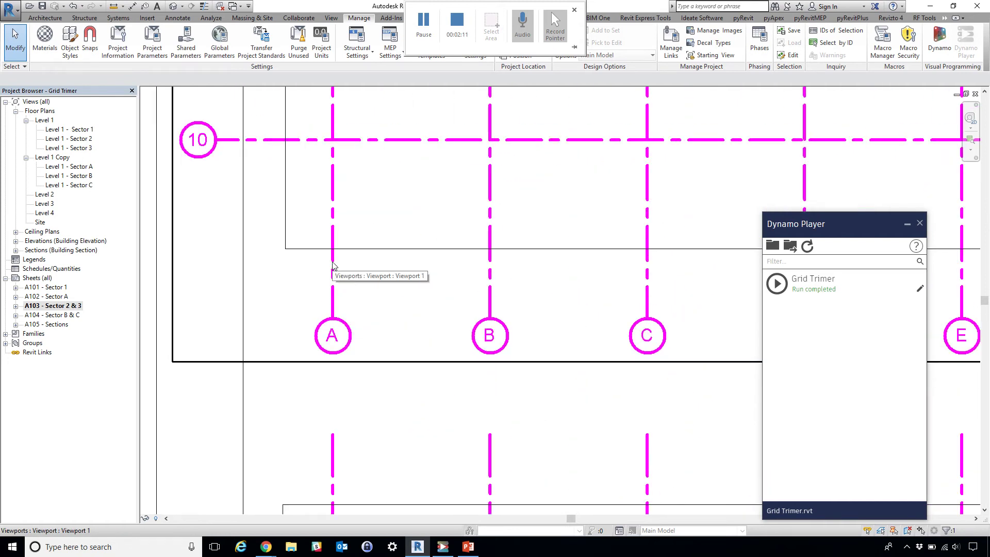
{"action": "scroll", "coordinate": [253, 291], "scroll_direction": "down", "scroll_amount": 5}
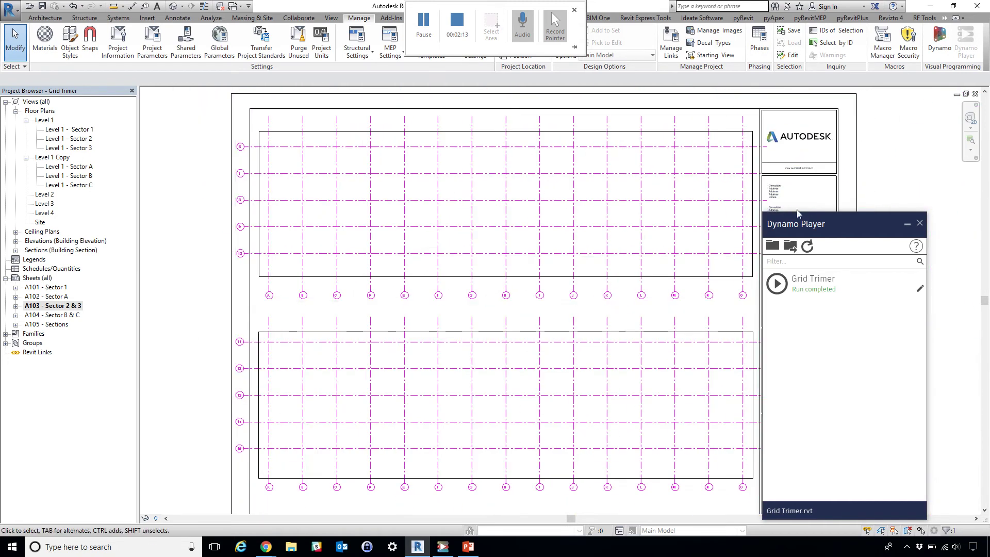
{"action": "left_click_drag", "start_coordinate": [796, 213], "coordinate": [925, 228]}
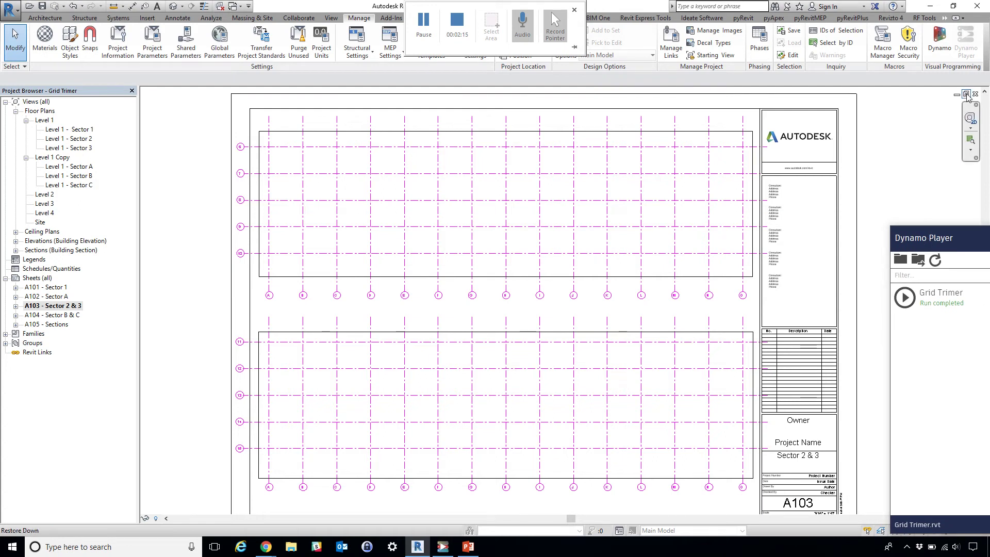
Open sheets A104 - Sector B & C and A105 - Sections, then tile all windows with WT
{"action": "double_click", "coordinate": [48, 315]}
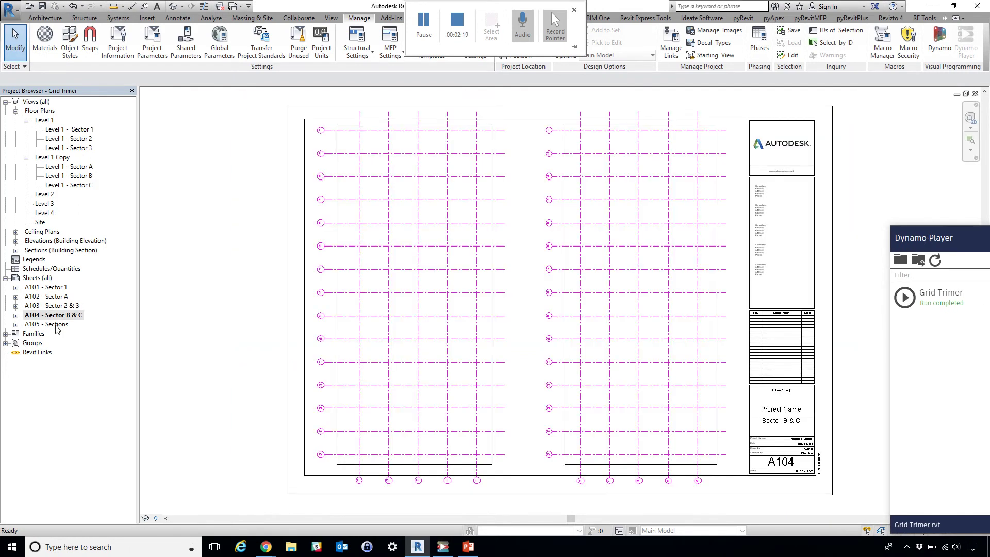
{"action": "double_click", "coordinate": [56, 325]}
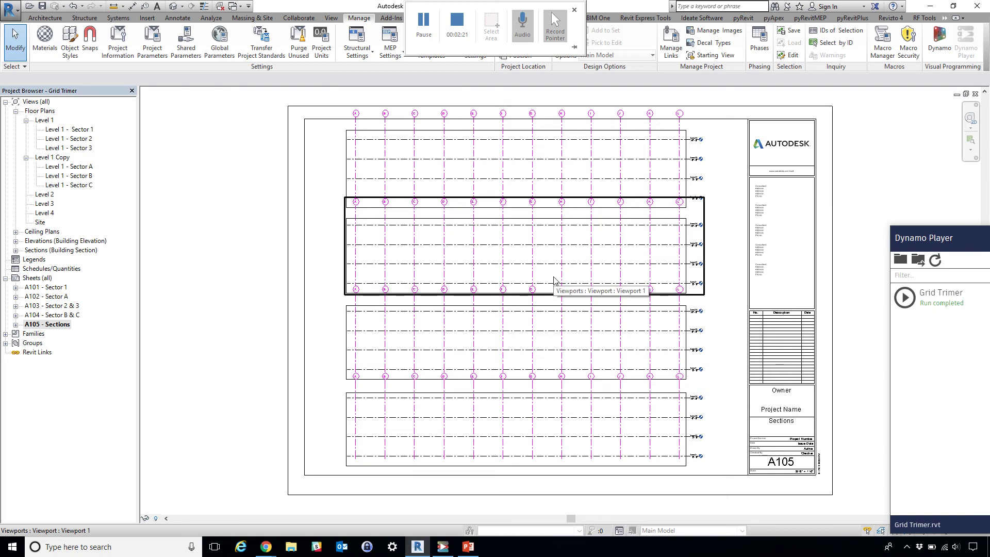
{"action": "key", "text": "w"}
{"action": "key", "text": "t"}
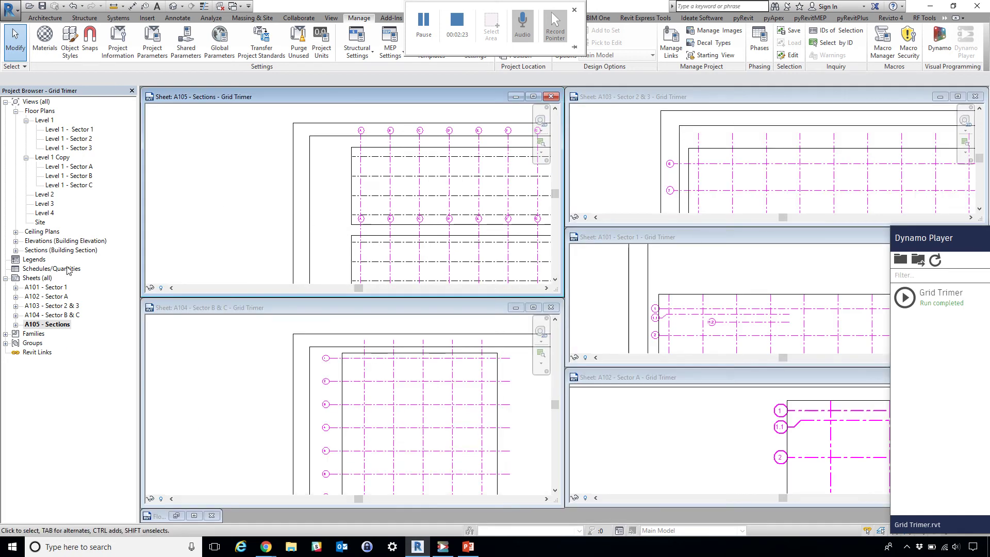
Close the A101 and A102 sheet windows and re-tile the remaining sheets with WT
{"action": "double_click", "coordinate": [54, 288]}
{"action": "left_click_drag", "start_coordinate": [851, 237], "coordinate": [527, 214]}
{"action": "left_click", "coordinate": [652, 217]}
{"action": "left_click_drag", "start_coordinate": [672, 377], "coordinate": [594, 241]}
{"action": "left_click", "coordinate": [616, 255]}
{"action": "key", "text": "w"}
{"action": "key", "text": "t"}
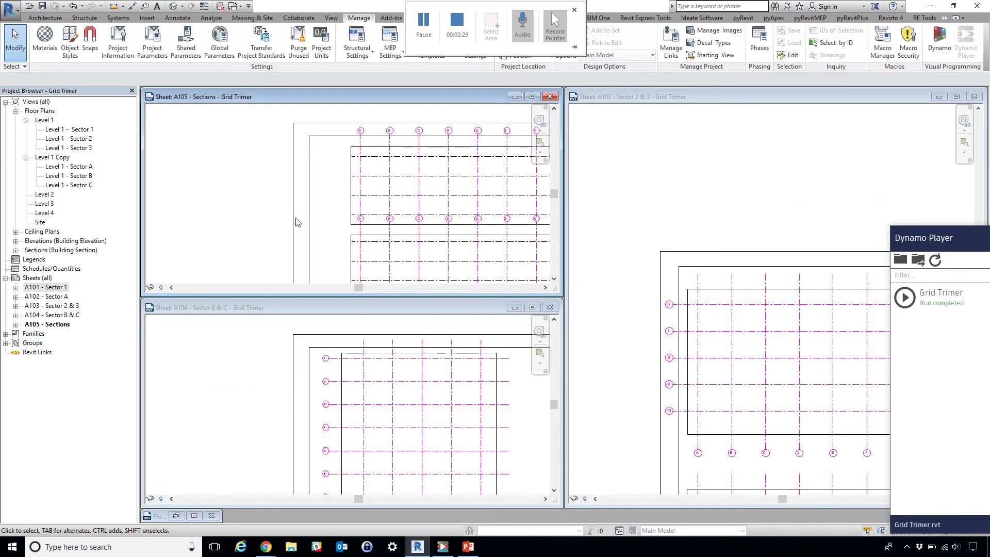
Zoom through sheets A105, A104 and A103 to review grids, then undock Dynamo Player to float
{"action": "scroll", "coordinate": [240, 200], "scroll_direction": "down", "scroll_amount": 2}
{"action": "scroll", "coordinate": [240, 200], "scroll_direction": "down", "scroll_amount": 2}
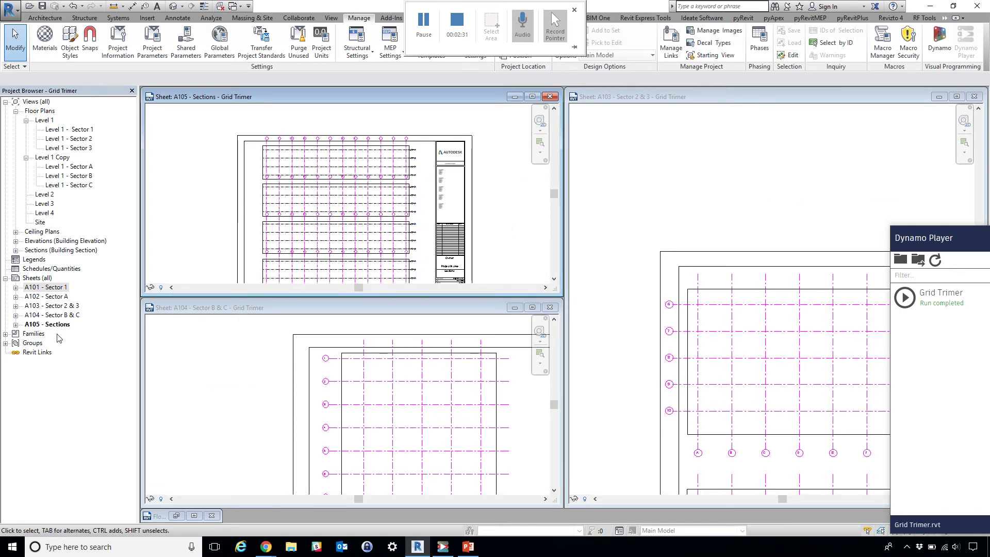
{"action": "scroll", "coordinate": [388, 190], "scroll_direction": "up", "scroll_amount": 8}
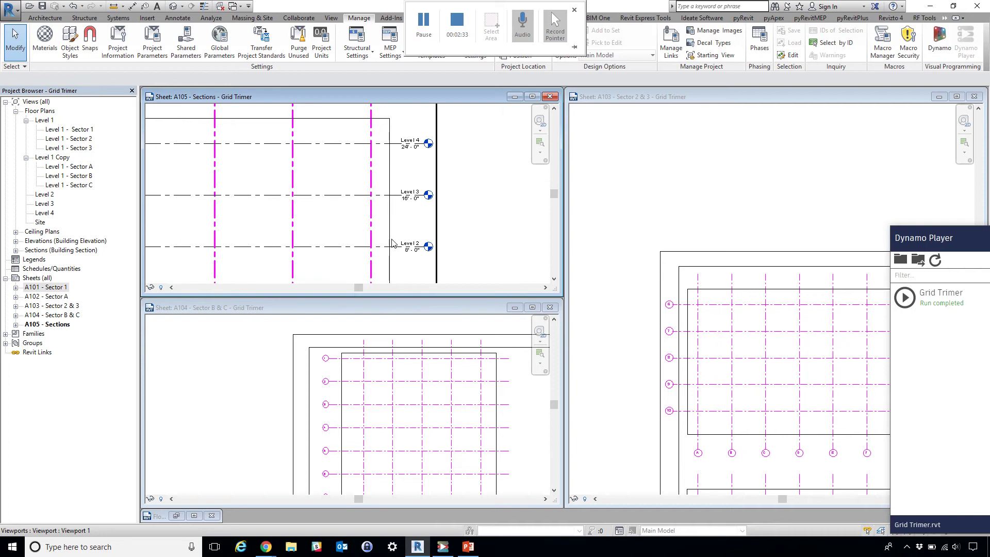
{"action": "scroll", "coordinate": [380, 126], "scroll_direction": "down", "scroll_amount": 8}
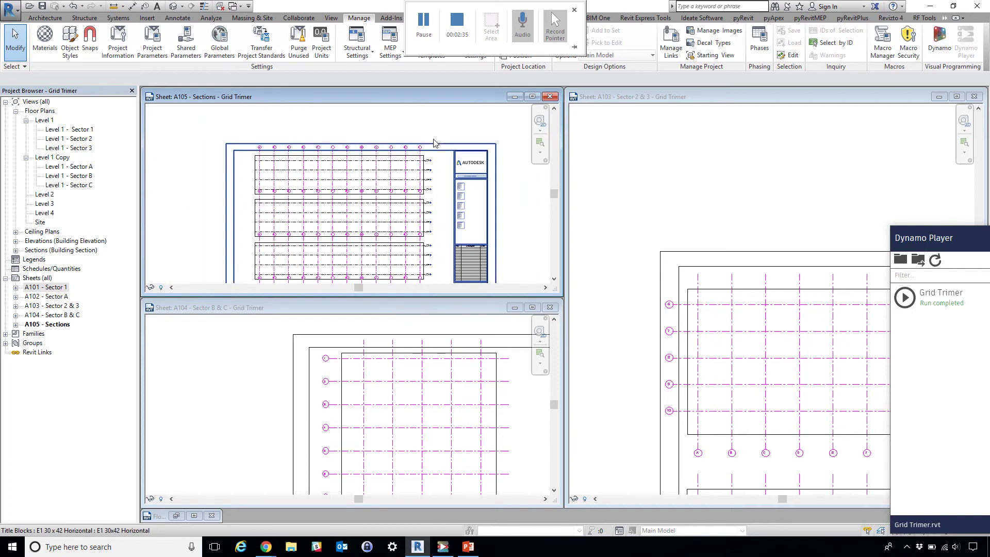
{"action": "scroll", "coordinate": [421, 207], "scroll_direction": "up", "scroll_amount": 3}
{"action": "scroll", "coordinate": [426, 235], "scroll_direction": "down", "scroll_amount": 4}
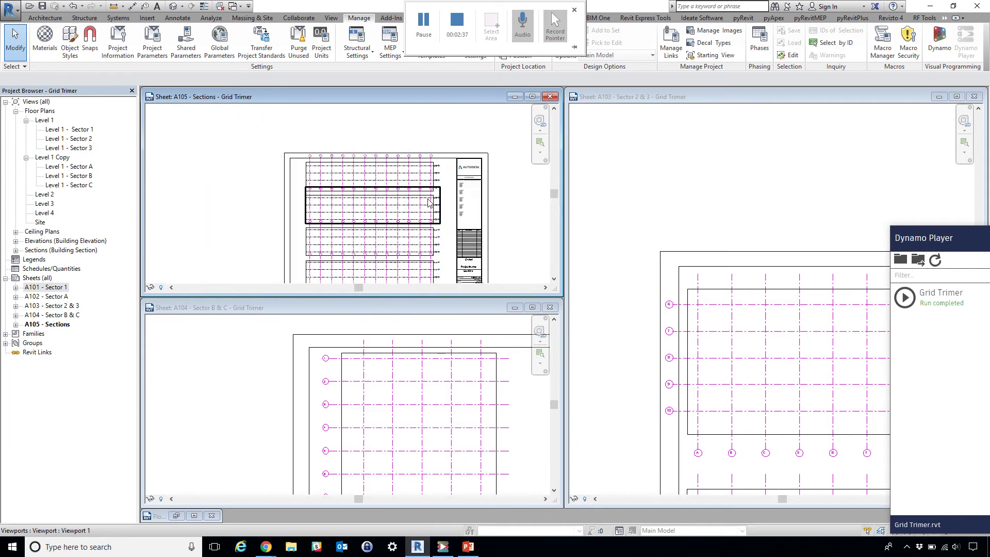
{"action": "scroll", "coordinate": [267, 364], "scroll_direction": "down", "scroll_amount": 5}
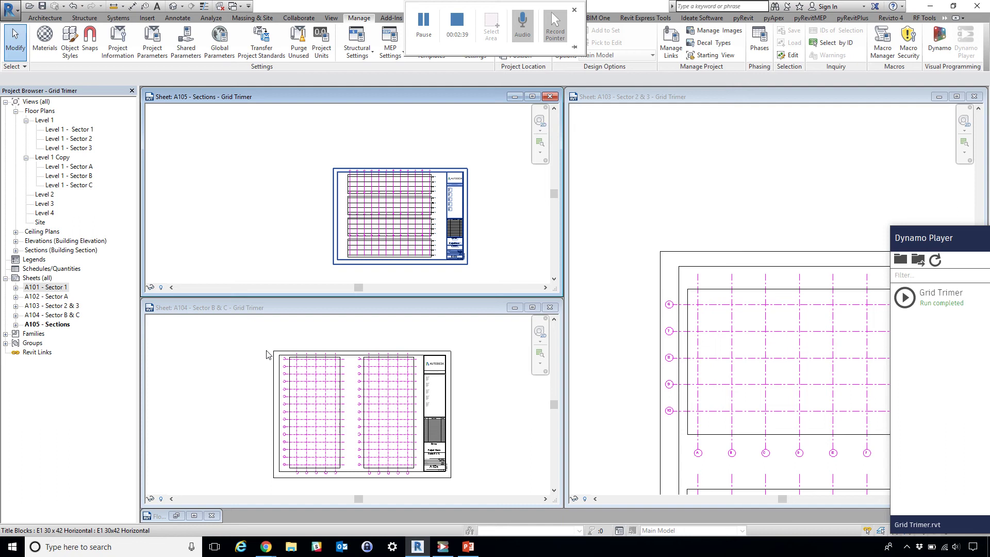
{"action": "scroll", "coordinate": [614, 281], "scroll_direction": "down", "scroll_amount": 5}
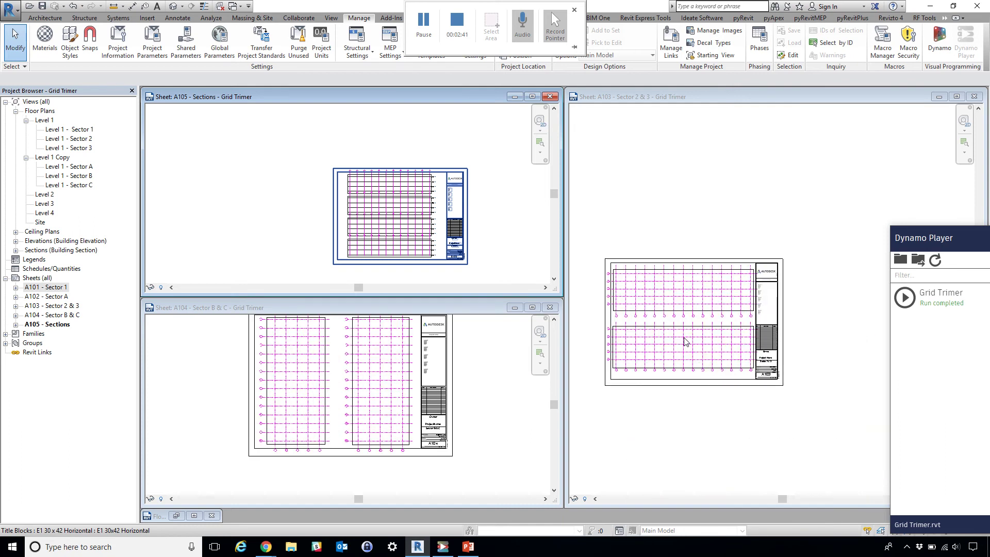
{"action": "scroll", "coordinate": [774, 391], "scroll_direction": "down", "scroll_amount": 1}
{"action": "scroll", "coordinate": [449, 402], "scroll_direction": "down", "scroll_amount": 1}
{"action": "scroll", "coordinate": [286, 351], "scroll_direction": "up", "scroll_amount": 1}
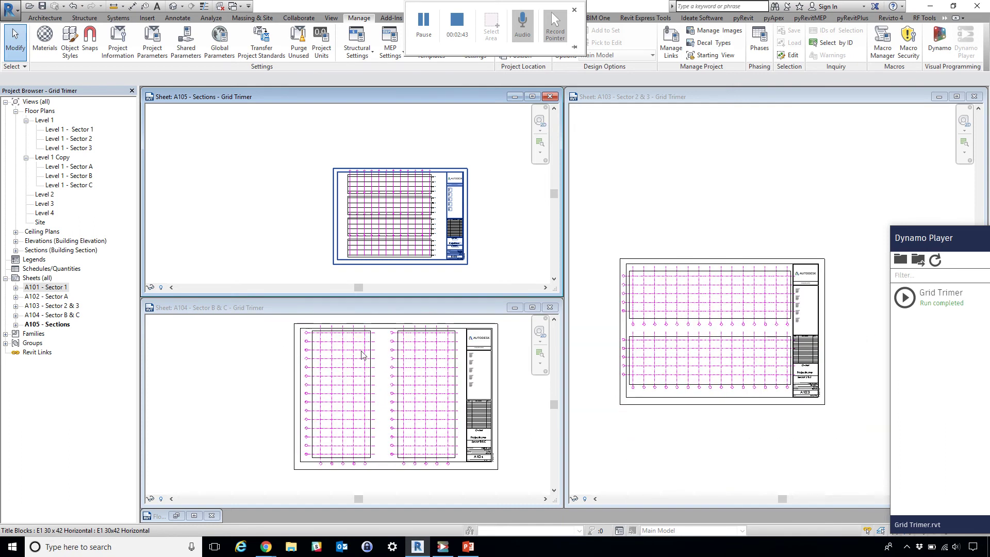
{"action": "scroll", "coordinate": [397, 392], "scroll_direction": "up", "scroll_amount": 1}
{"action": "scroll", "coordinate": [410, 217], "scroll_direction": "up", "scroll_amount": 2}
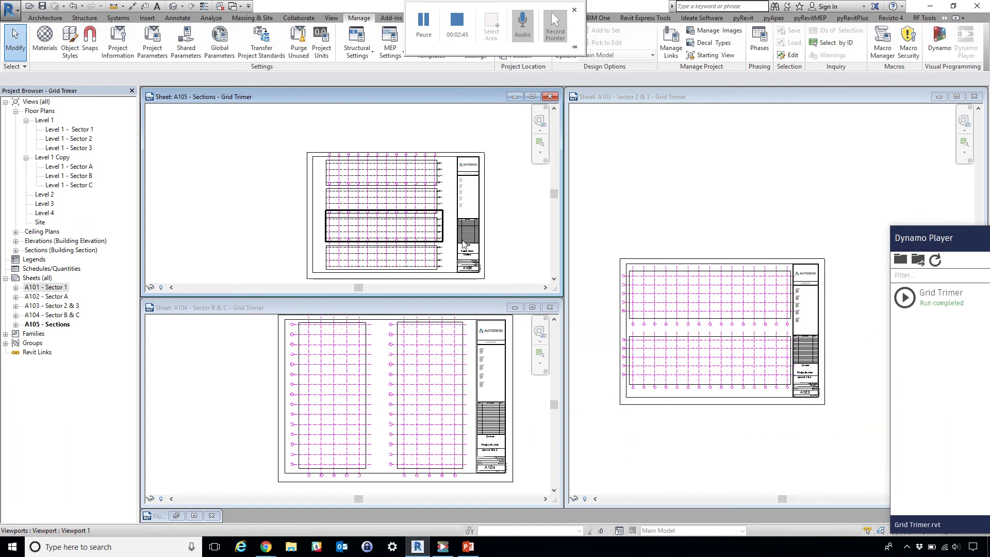
{"action": "scroll", "coordinate": [446, 258], "scroll_direction": "up", "scroll_amount": 2}
{"action": "scroll", "coordinate": [423, 250], "scroll_direction": "down", "scroll_amount": 1}
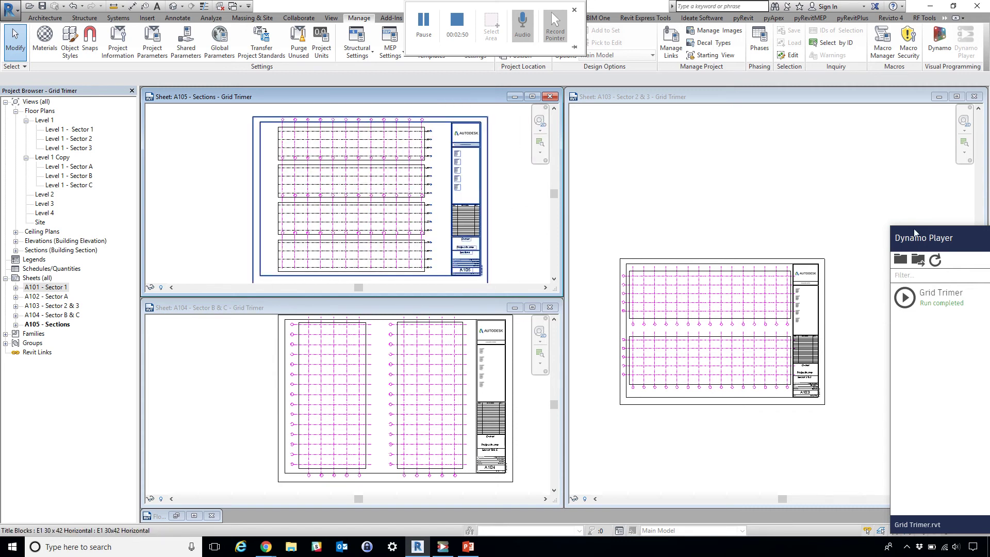
{"action": "left_click_drag", "start_coordinate": [914, 232], "coordinate": [826, 155]}
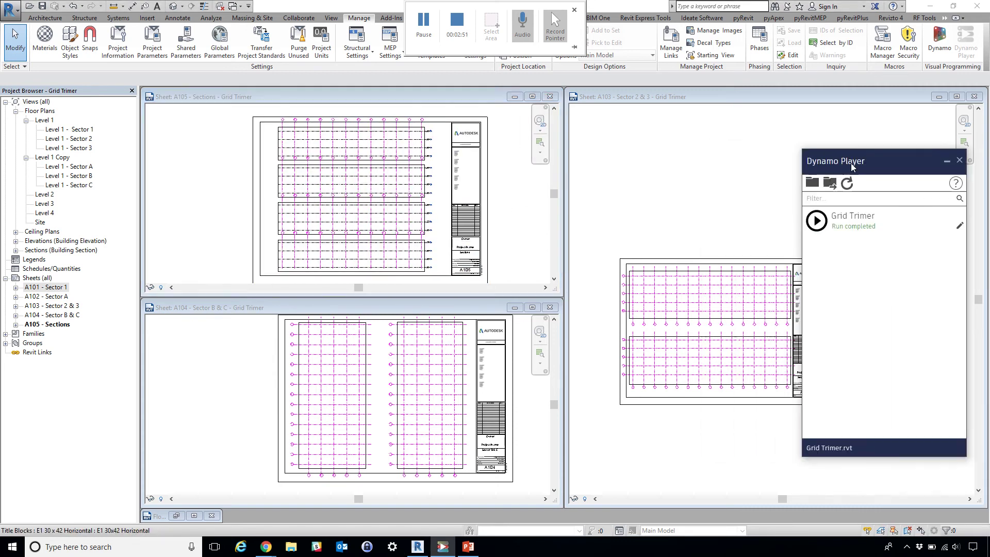
Select sheets A103 through A105 and run Grid Trimer, rerunning it after the first run errors
{"action": "left_click", "coordinate": [39, 305]}
{"action": "left_click", "coordinate": [57, 324], "text": "shift"}
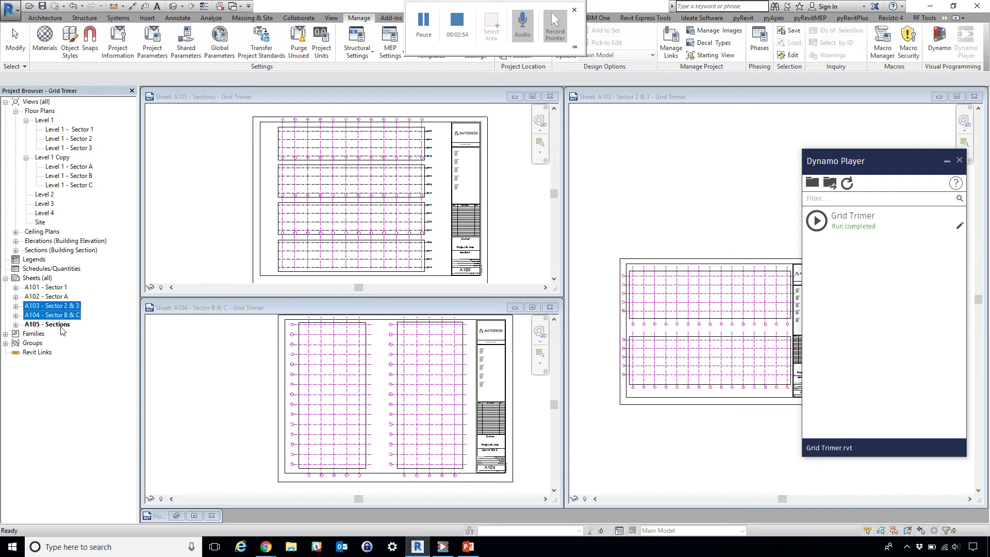
{"action": "left_click", "coordinate": [817, 220]}
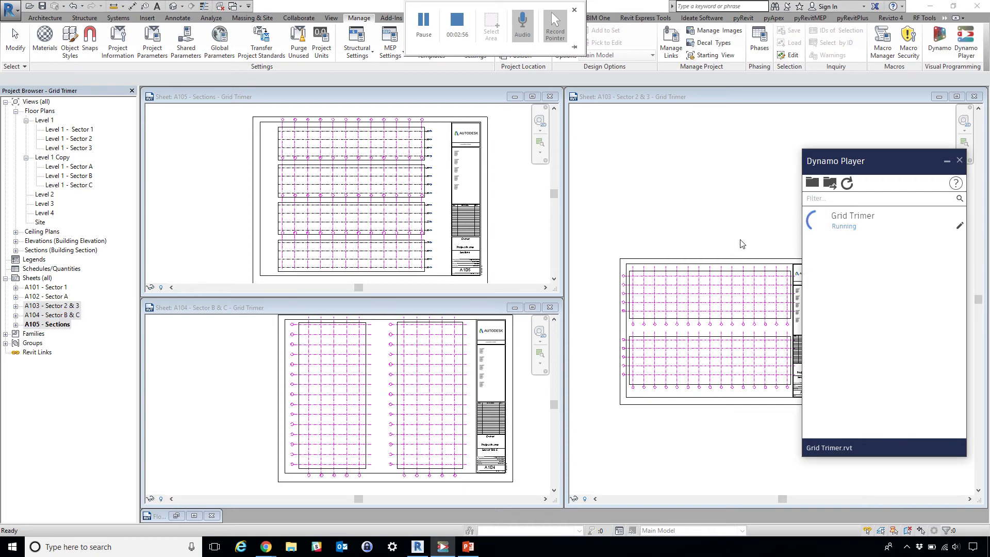
{"action": "left_click", "coordinate": [54, 307]}
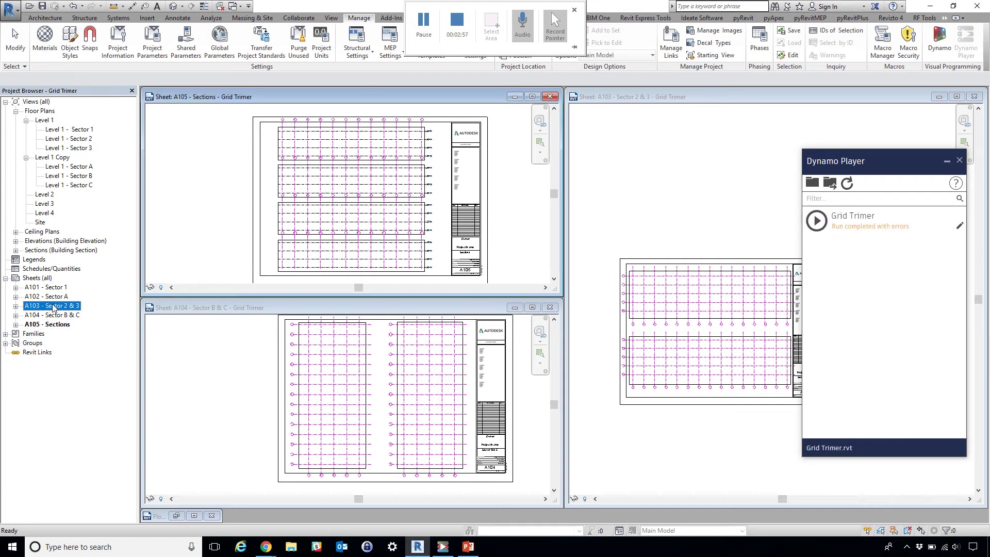
{"action": "left_click", "coordinate": [57, 323], "text": "shift"}
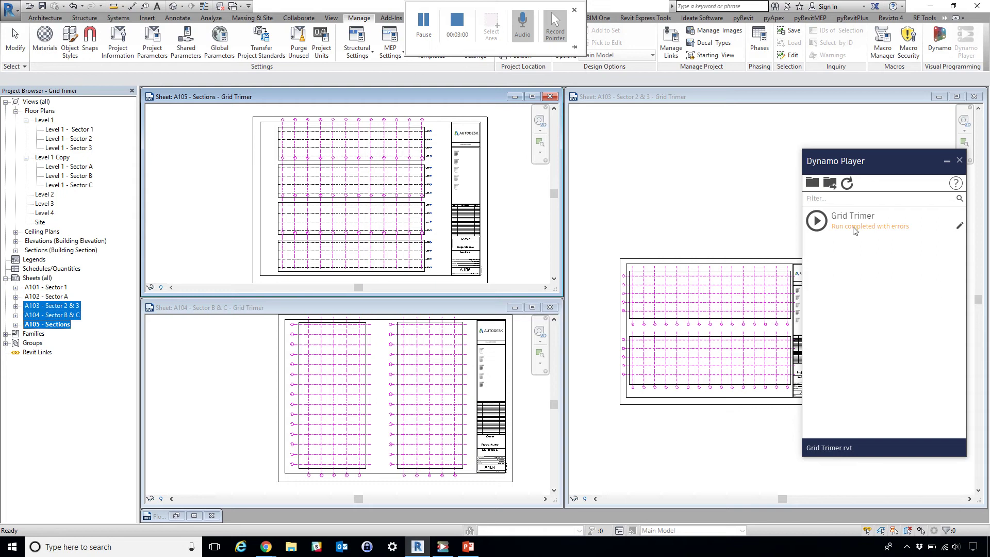
{"action": "left_click", "coordinate": [816, 220]}
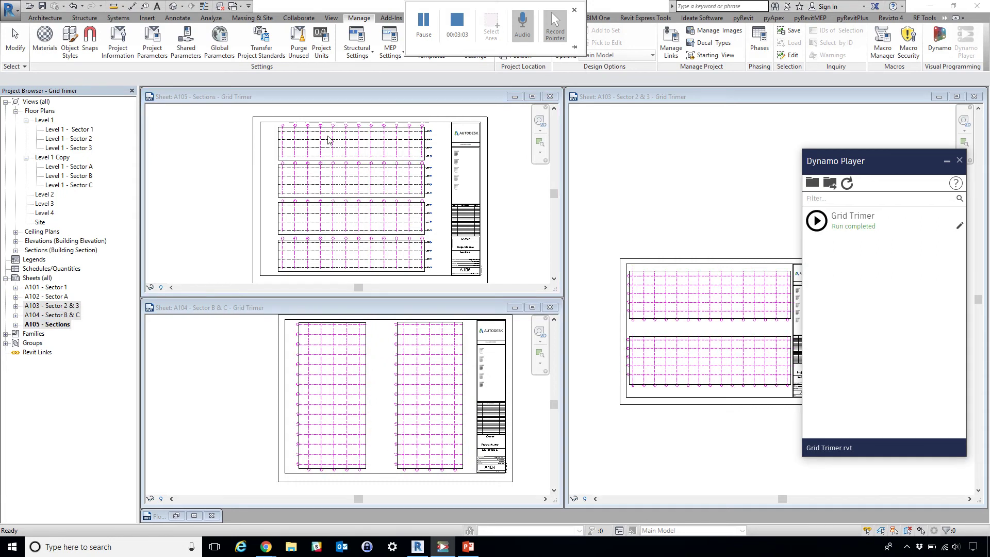
{"action": "scroll", "coordinate": [431, 143], "scroll_direction": "up", "scroll_amount": 5}
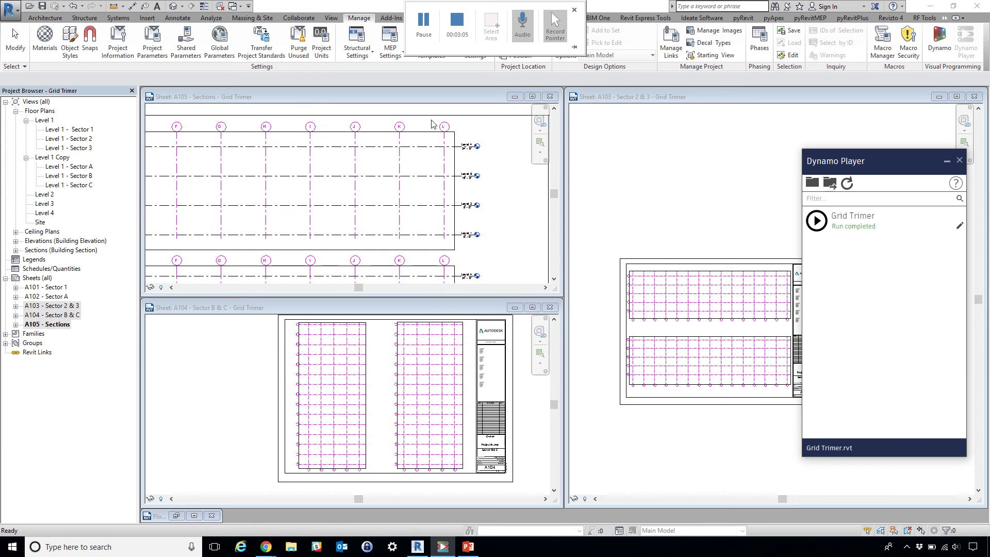
{"action": "scroll", "coordinate": [457, 135], "scroll_direction": "down", "scroll_amount": 5}
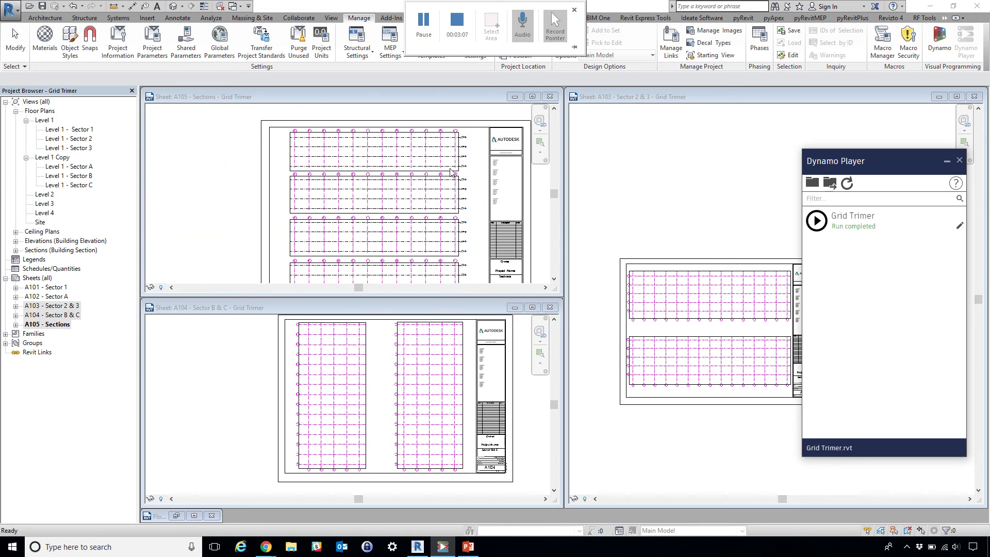
{"action": "scroll", "coordinate": [446, 185], "scroll_direction": "down", "scroll_amount": 2}
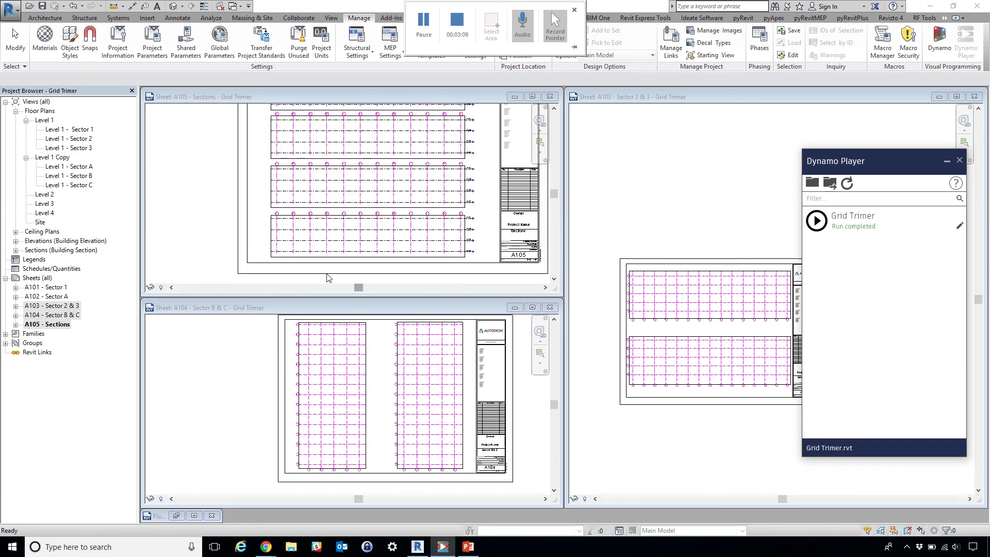
{"action": "left_click", "coordinate": [215, 204]}
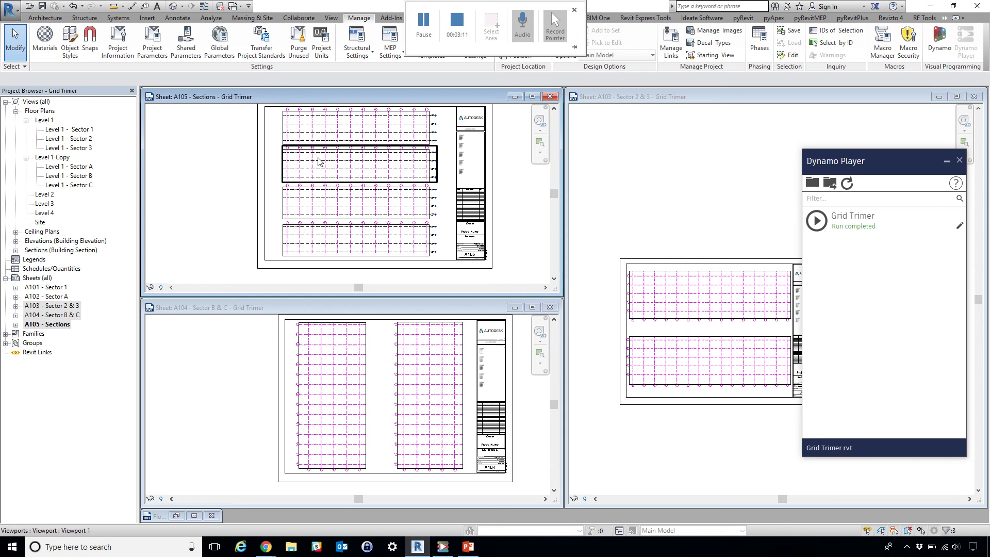
{"action": "scroll", "coordinate": [319, 152], "scroll_direction": "down", "scroll_amount": 2}
{"action": "left_click", "coordinate": [331, 142]}
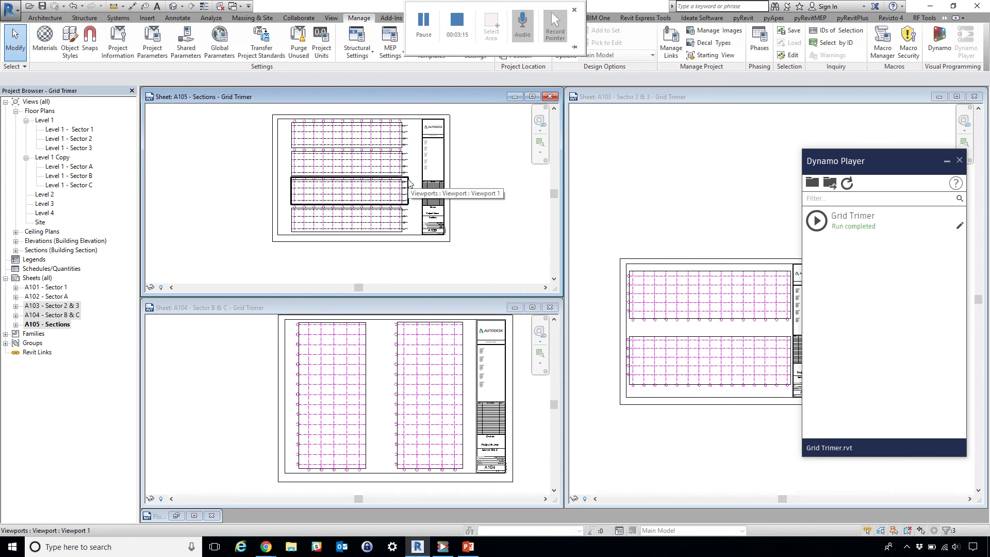
{"action": "left_click", "coordinate": [392, 237]}
{"action": "scroll", "coordinate": [347, 402], "scroll_direction": "down", "scroll_amount": 2}
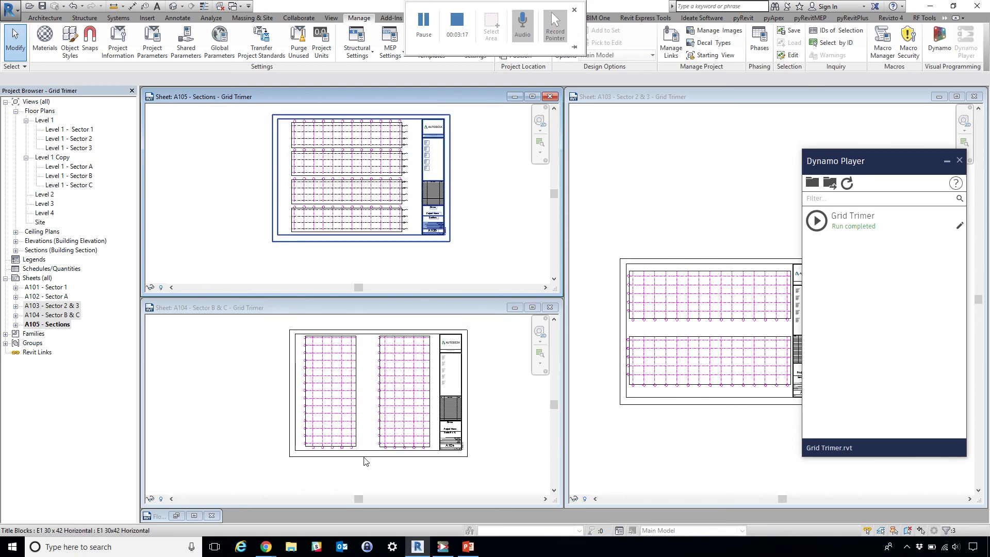
{"action": "scroll", "coordinate": [311, 440], "scroll_direction": "up", "scroll_amount": 5}
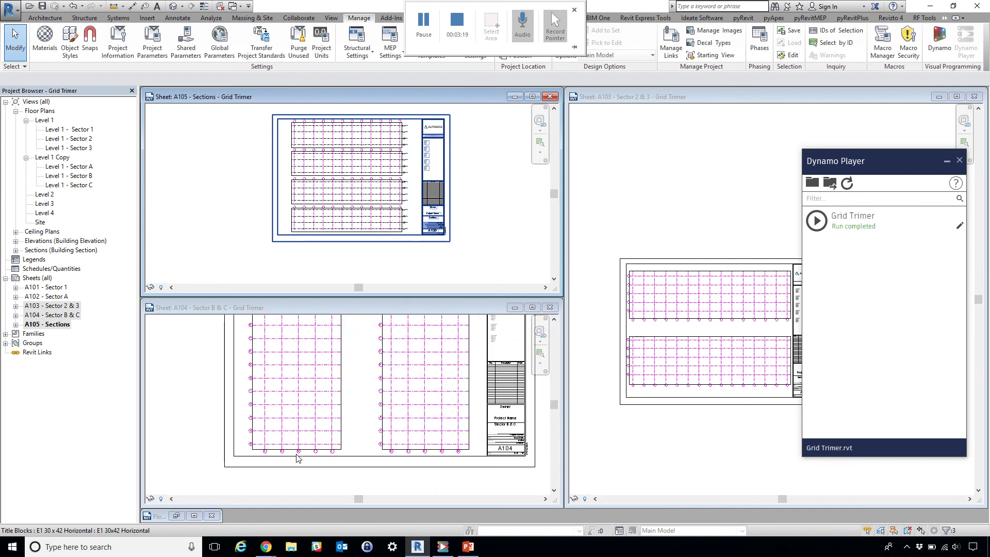
{"action": "scroll", "coordinate": [297, 458], "scroll_direction": "down", "scroll_amount": 3}
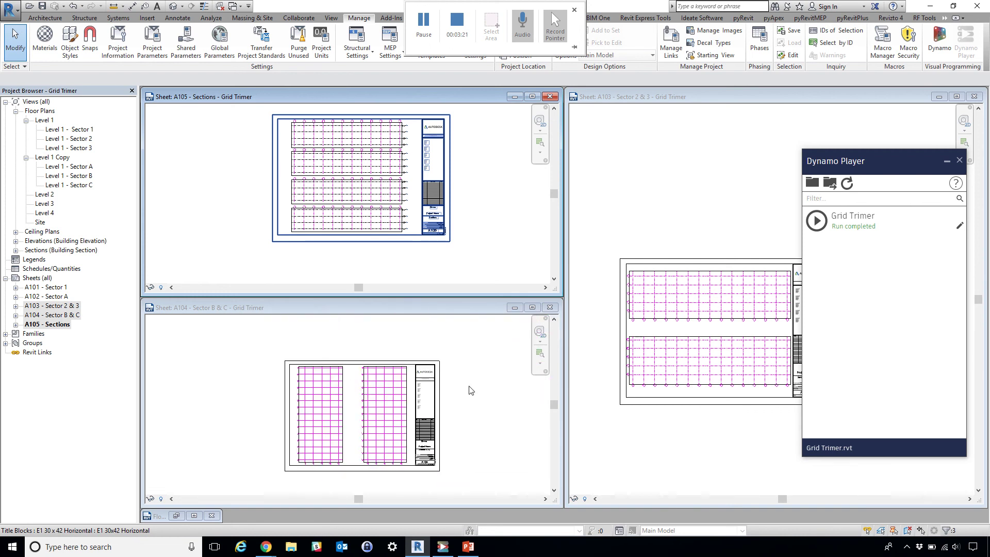
{"action": "left_click", "coordinate": [436, 399]}
{"action": "scroll", "coordinate": [692, 322], "scroll_direction": "down", "scroll_amount": 2}
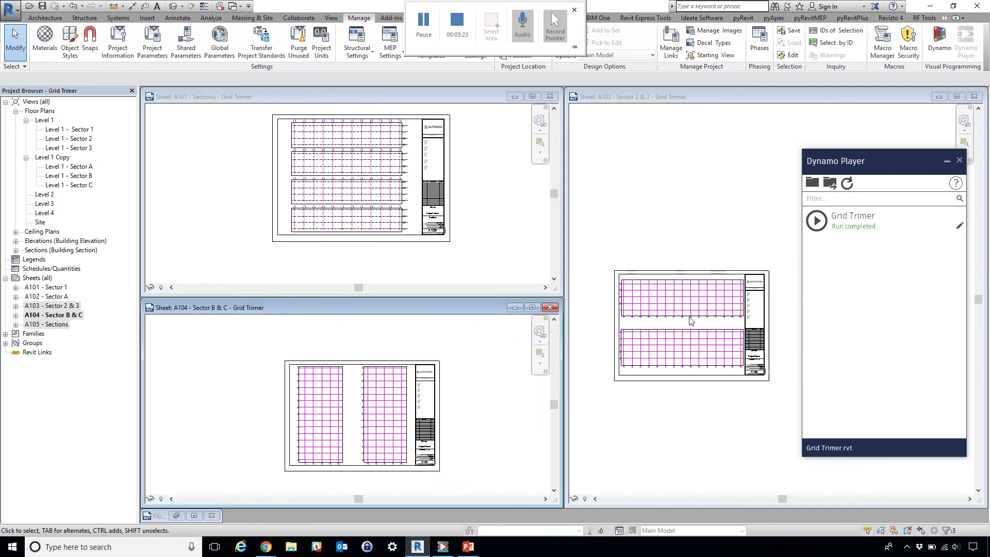
{"action": "left_click", "coordinate": [694, 345]}
{"action": "scroll", "coordinate": [634, 331], "scroll_direction": "up", "scroll_amount": 7}
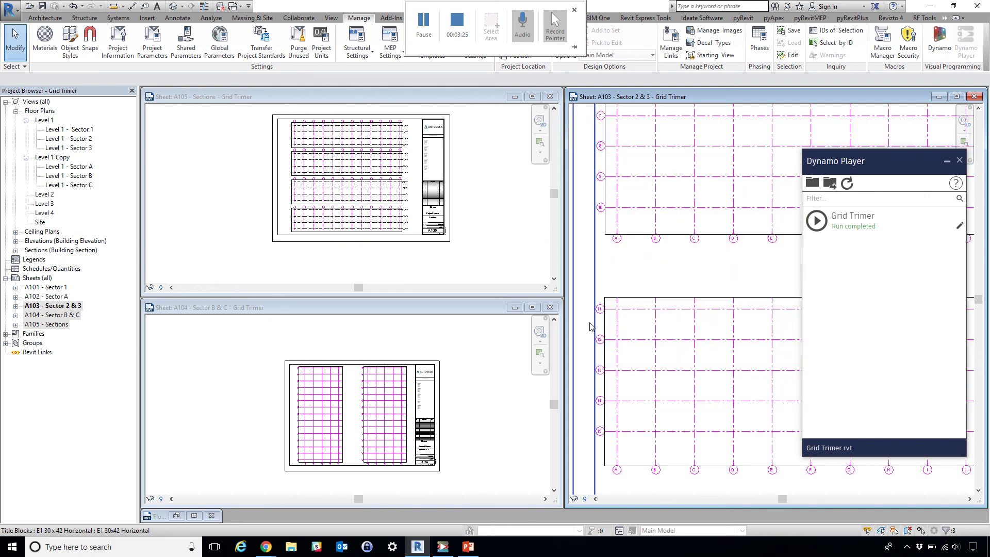
{"action": "scroll", "coordinate": [613, 338], "scroll_direction": "down", "scroll_amount": 7}
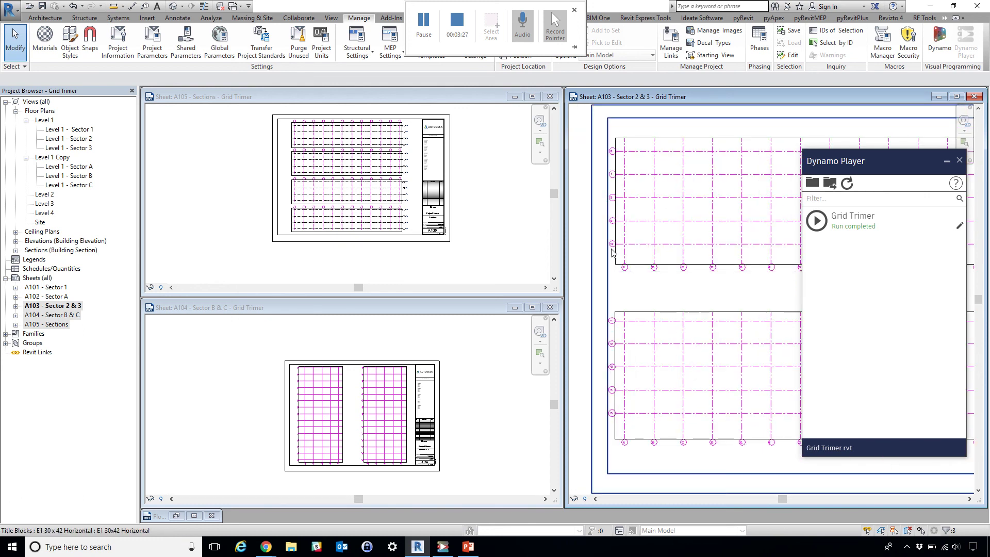